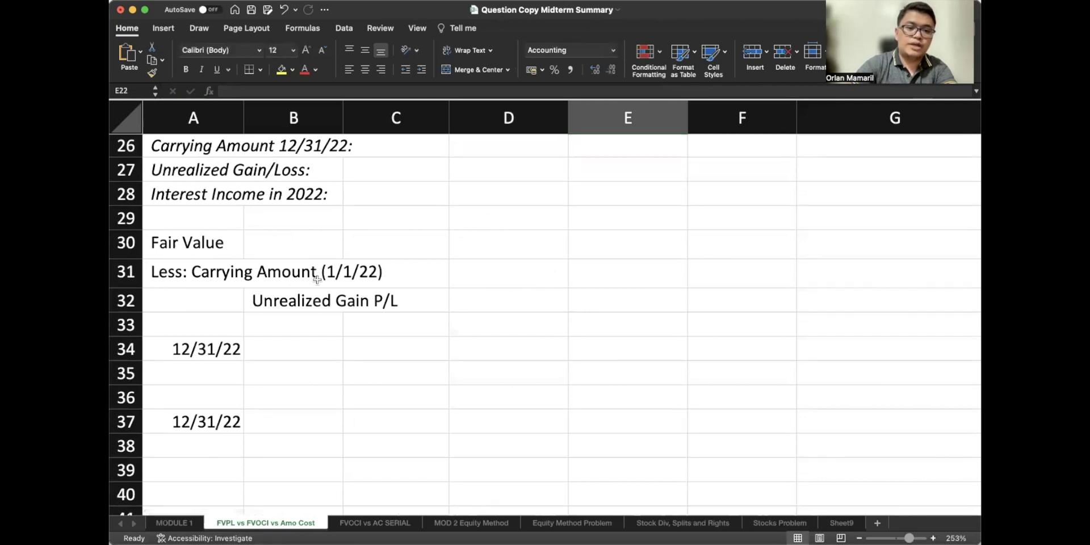
Examine the problem text for the bonds' face amount and year-end quoted price needed for the fair value.
{"action": "left_click", "coordinate": [313, 301]}
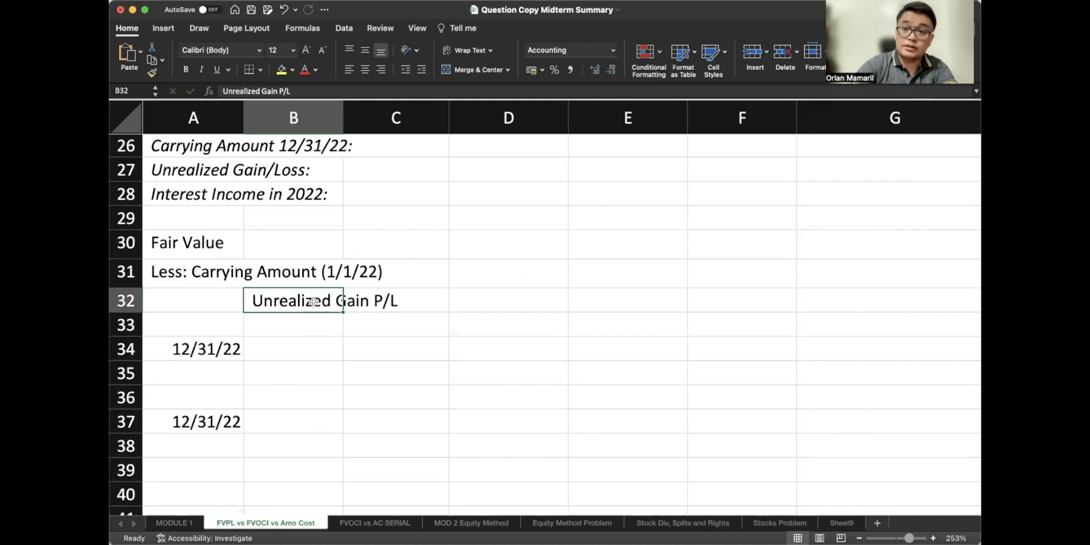
{"action": "left_click", "coordinate": [285, 247]}
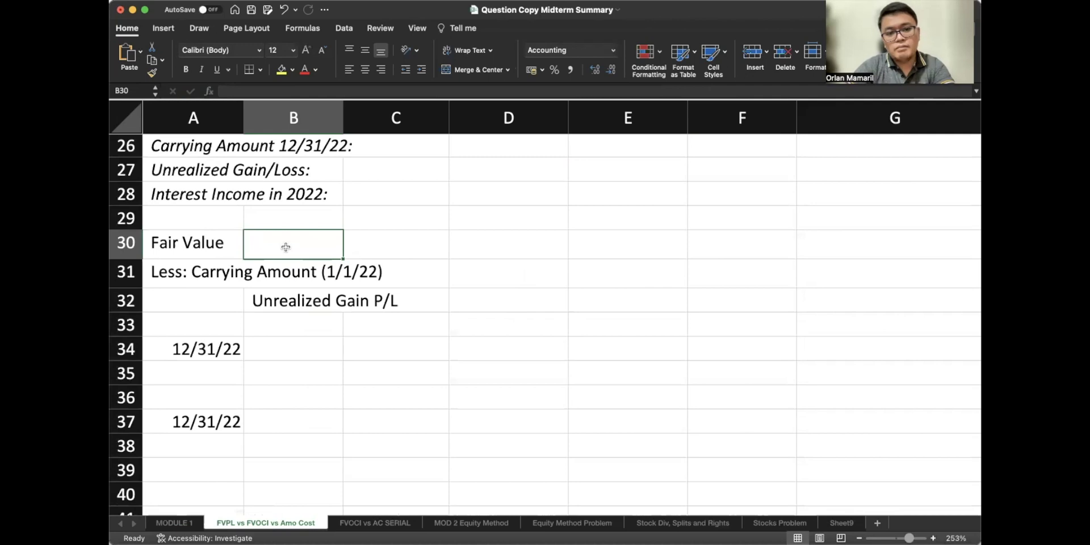
{"action": "scroll", "coordinate": [285, 247], "scroll_direction": "up", "scroll_amount": 10}
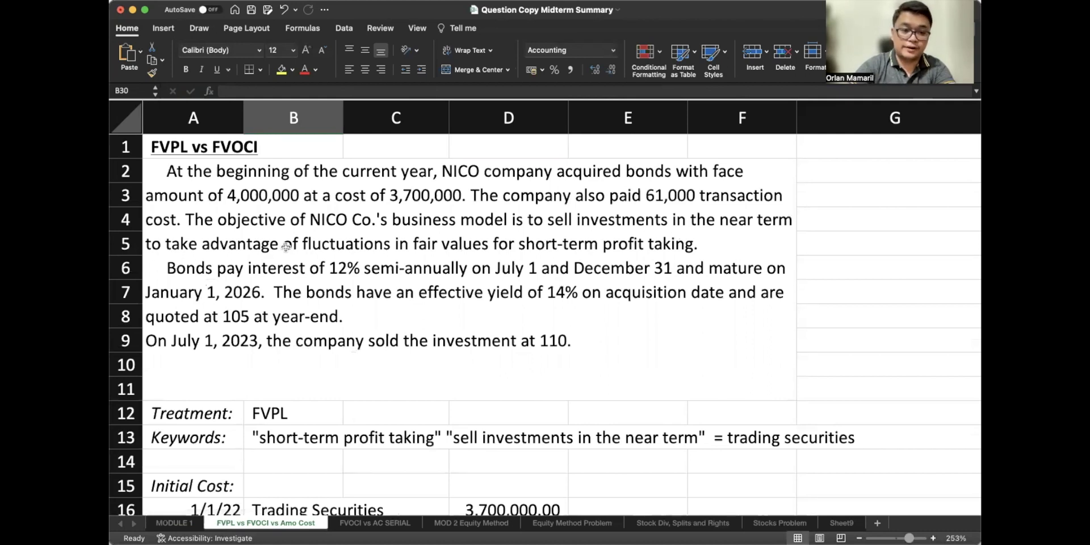
{"action": "left_click", "coordinate": [317, 297]}
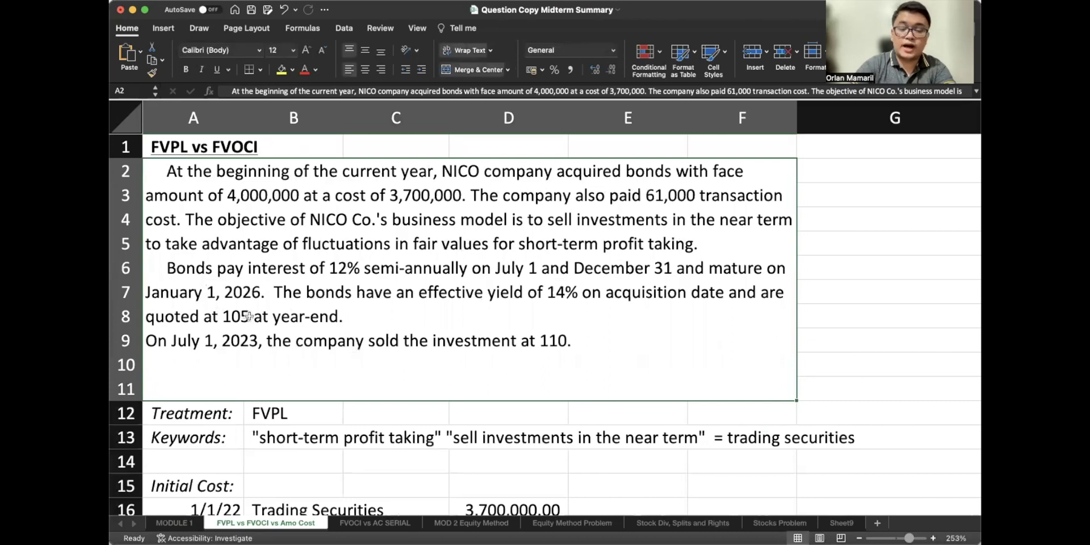
{"action": "scroll", "coordinate": [249, 316], "scroll_direction": "down", "scroll_amount": 8}
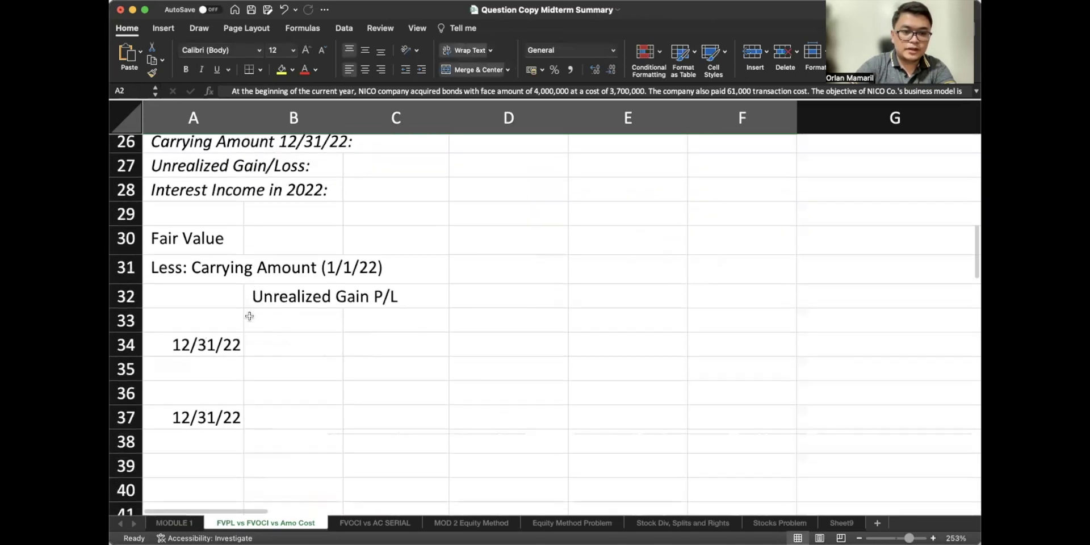
{"action": "left_click", "coordinate": [280, 234]}
{"action": "scroll", "coordinate": [281, 233], "scroll_direction": "up", "scroll_amount": 8}
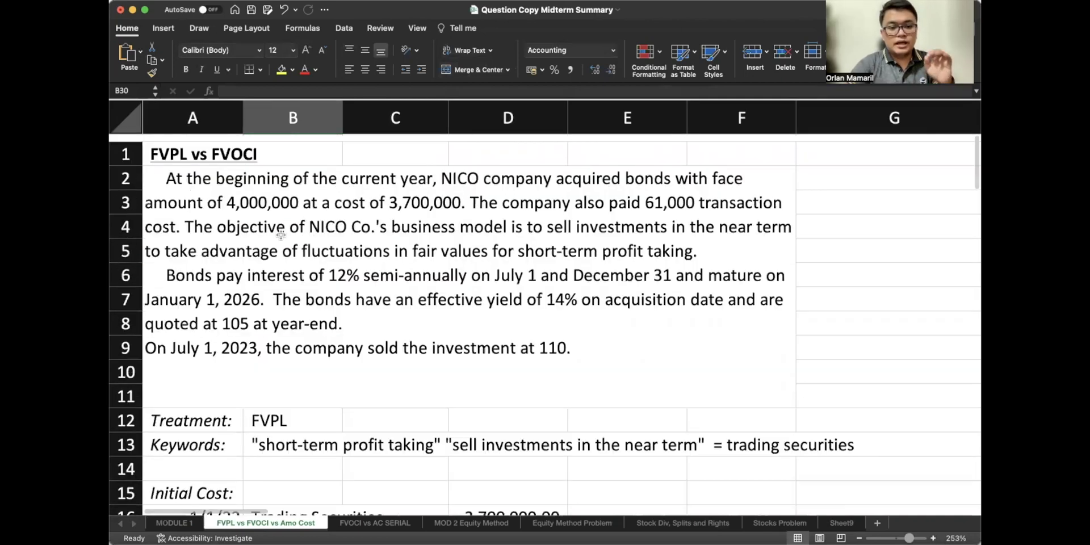
{"action": "double_click", "coordinate": [281, 234]}
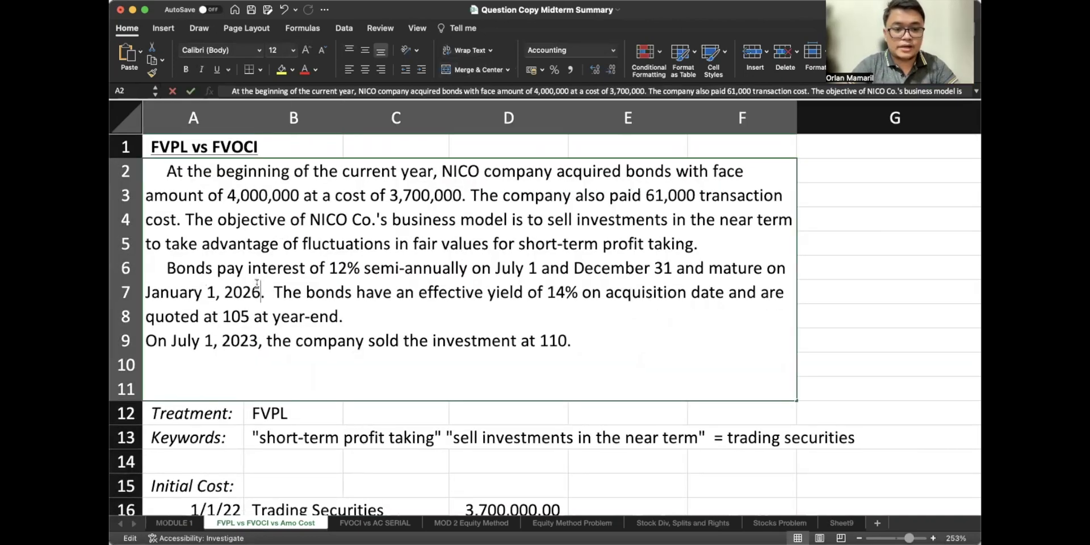
{"action": "left_click_drag", "start_coordinate": [250, 317], "coordinate": [143, 316]}
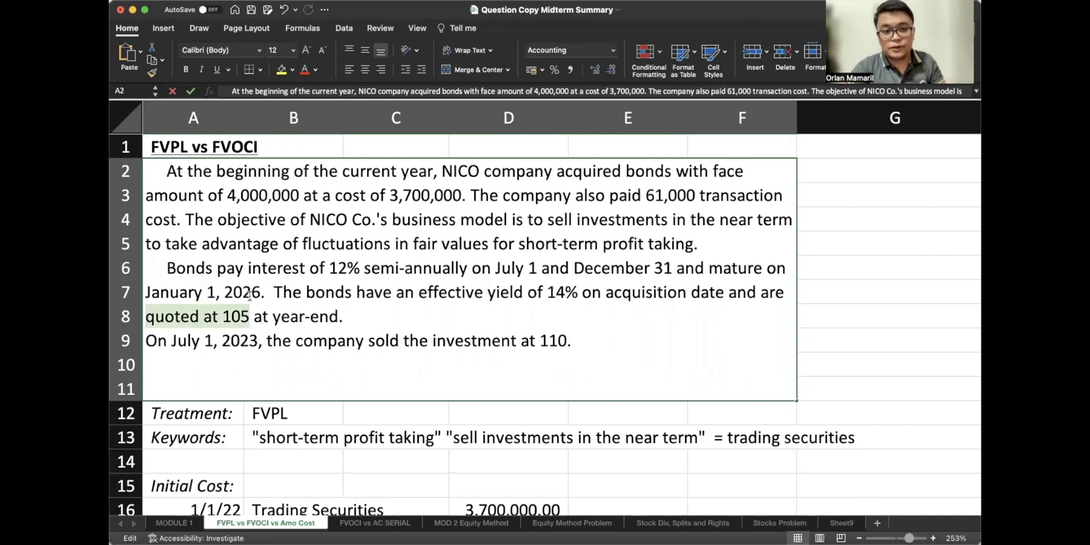
{"action": "left_click_drag", "start_coordinate": [300, 195], "coordinate": [226, 189]}
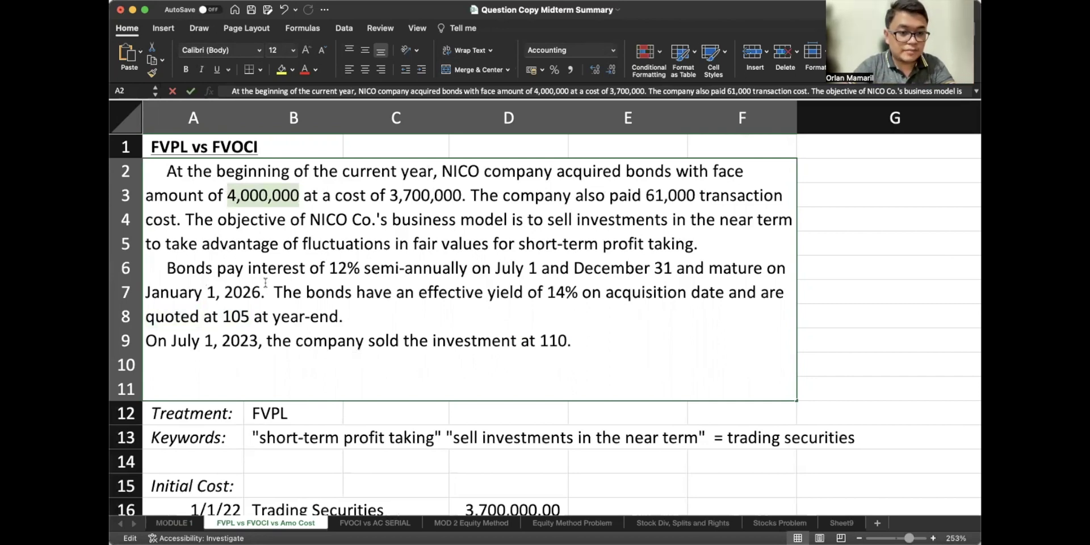
{"action": "left_click_drag", "start_coordinate": [248, 316], "coordinate": [147, 318]}
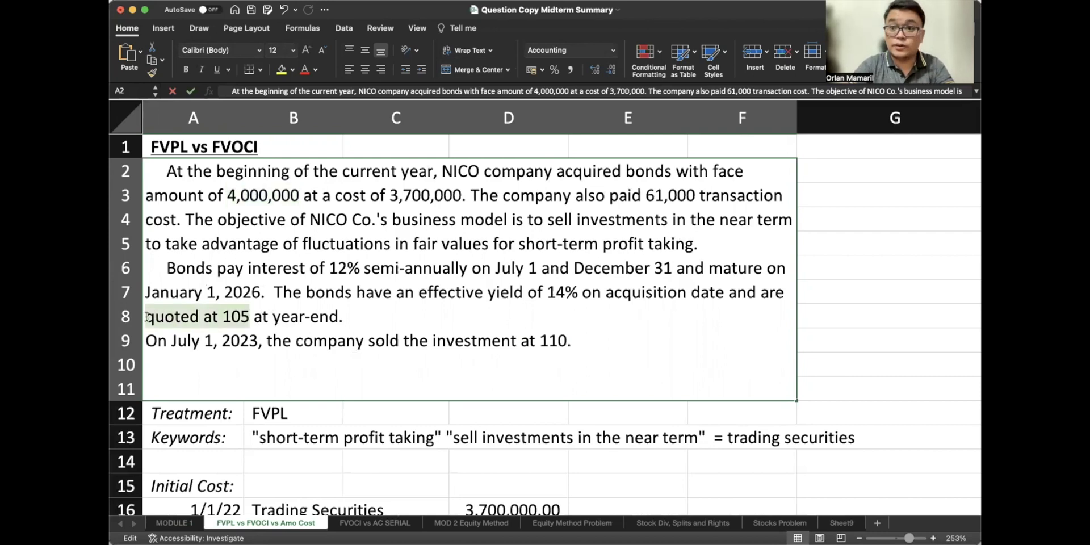
{"action": "key", "text": "Return"}
Enter the note (4M x 1.05) in B30 beside Fair Value and the formula =4000000*1.05 in D30.
{"action": "scroll", "coordinate": [147, 317], "scroll_direction": "down", "scroll_amount": 10}
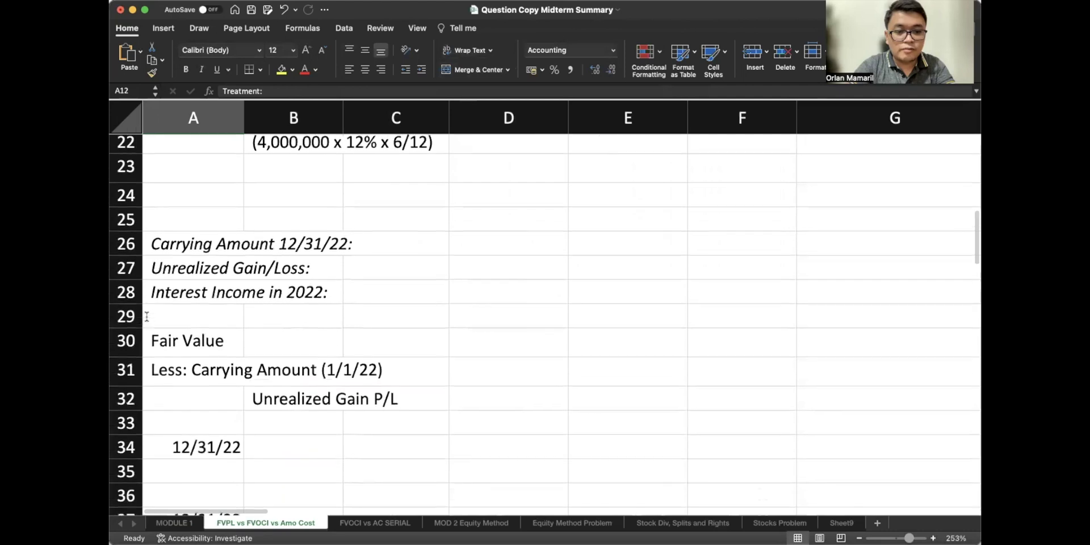
{"action": "left_click", "coordinate": [256, 435]}
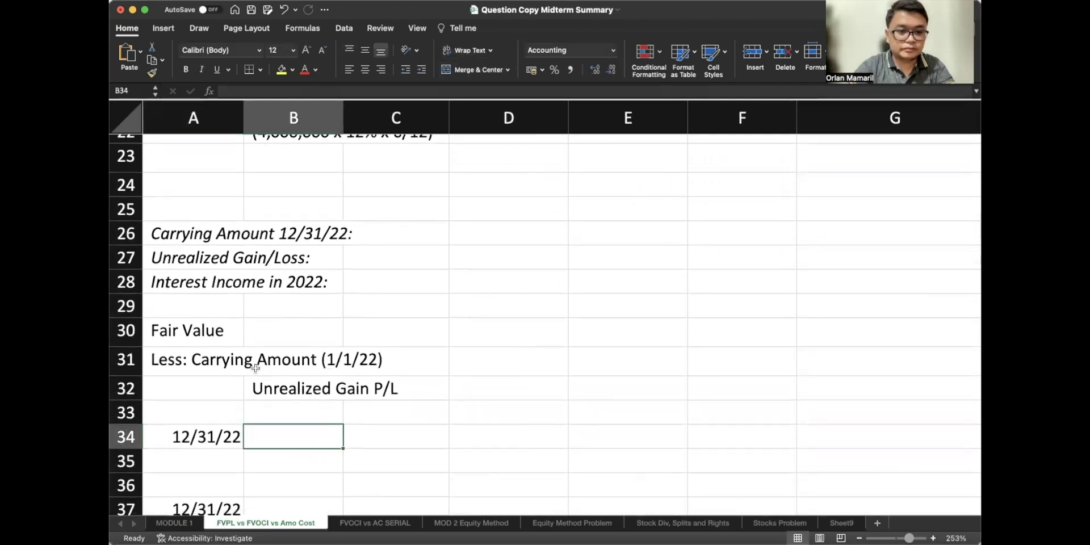
{"action": "left_click", "coordinate": [263, 332]}
{"action": "type", "text": "(4M "}
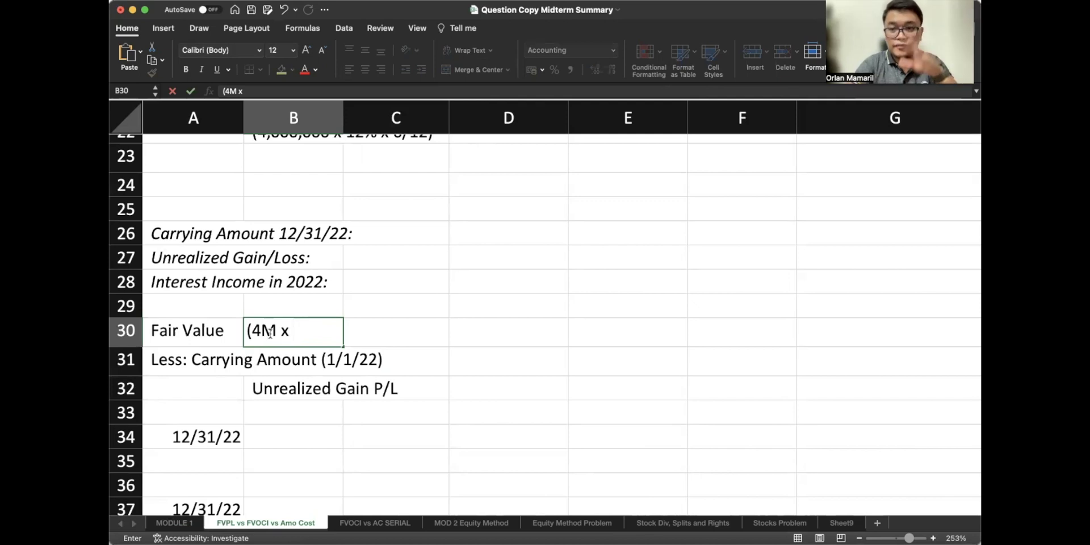
{"action": "type", "text": "x 1.05)"}
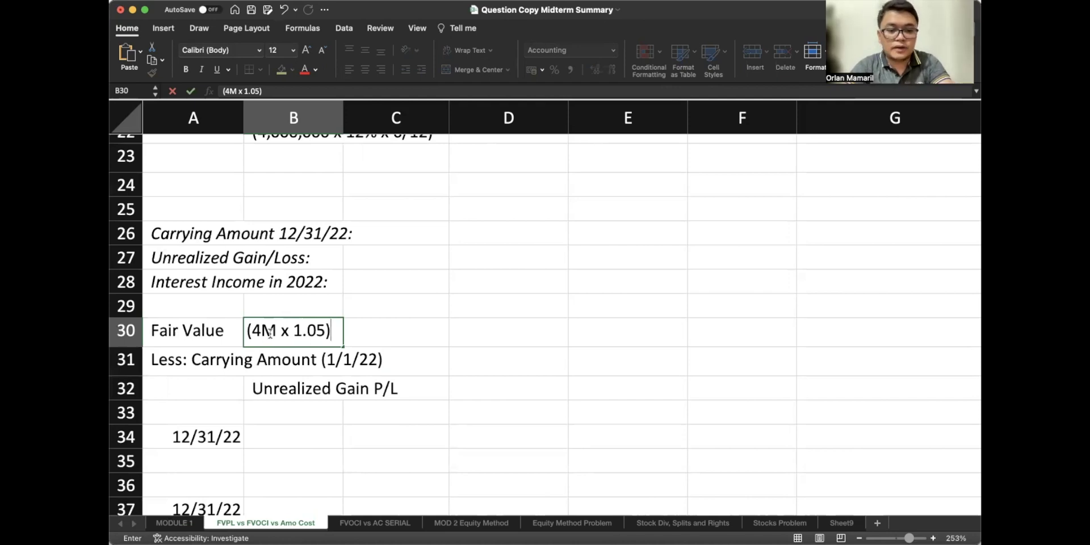
{"action": "key", "text": "Tab"}
{"action": "key", "text": "Tab"}
{"action": "type", "text": "=4000000*1.05"}
{"action": "key", "text": "Return"}
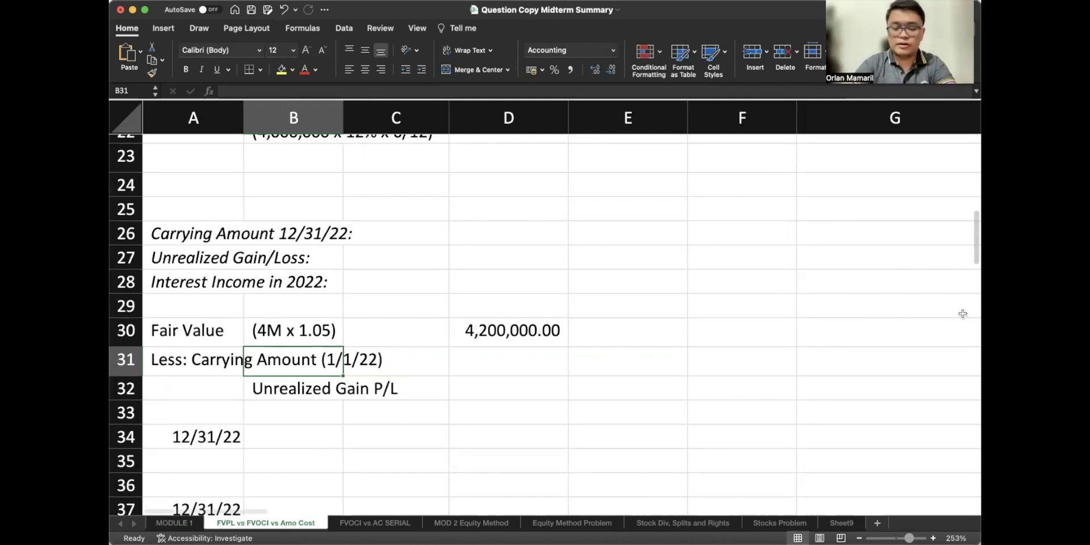
Enter the less carrying amount (1/1/22) in D31 as the negative of the initial Trading Securities cost, =-D16.
{"action": "left_click", "coordinate": [530, 362]}
{"action": "type", "text": "=-"}
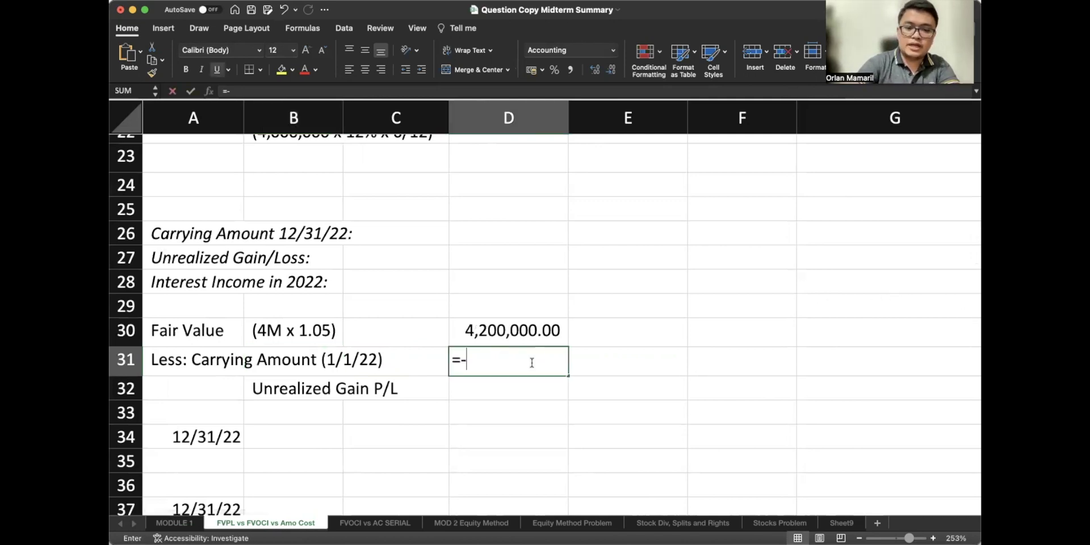
{"action": "scroll", "coordinate": [525, 294], "scroll_direction": "up", "scroll_amount": 5}
{"action": "scroll", "coordinate": [525, 294], "scroll_direction": "up", "scroll_amount": 1}
{"action": "scroll", "coordinate": [526, 294], "scroll_direction": "down", "scroll_amount": 1}
{"action": "left_click", "coordinate": [525, 212]}
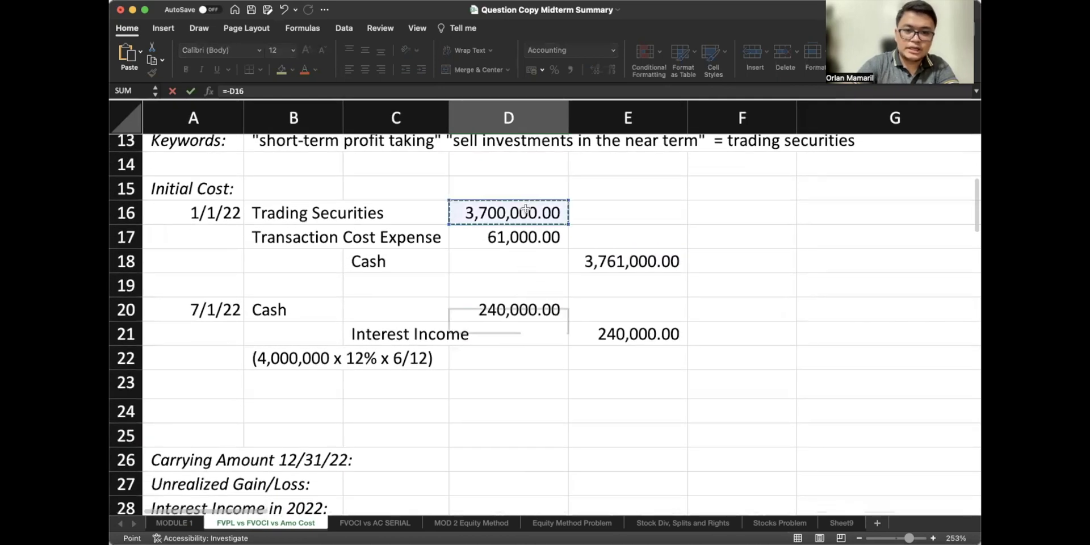
{"action": "key", "text": "Return"}
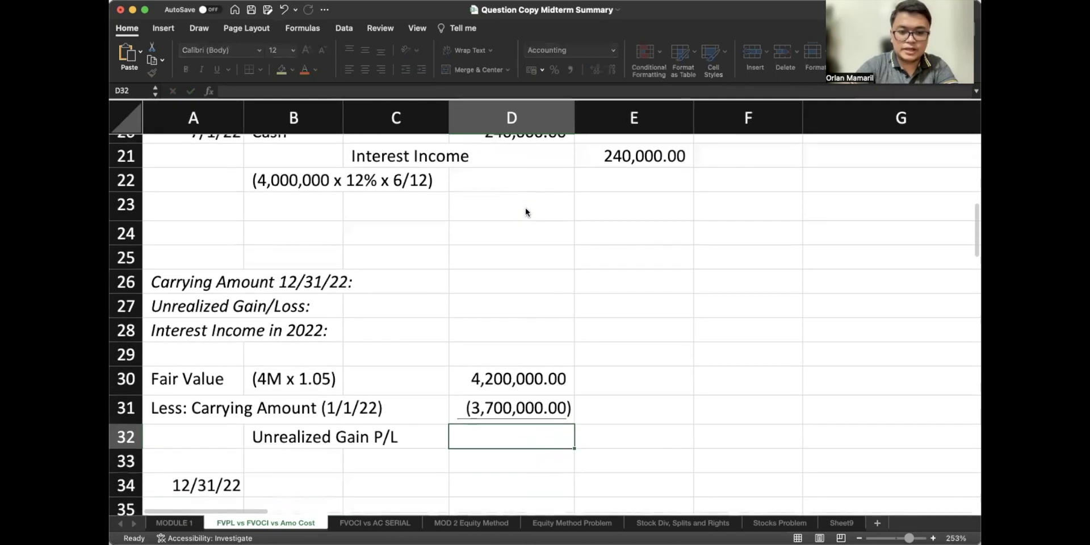
Compute the Unrealized Gain P/L in D32 by adding the fair value in D30 and the negative carrying amount in D31.
{"action": "type", "text": "="}
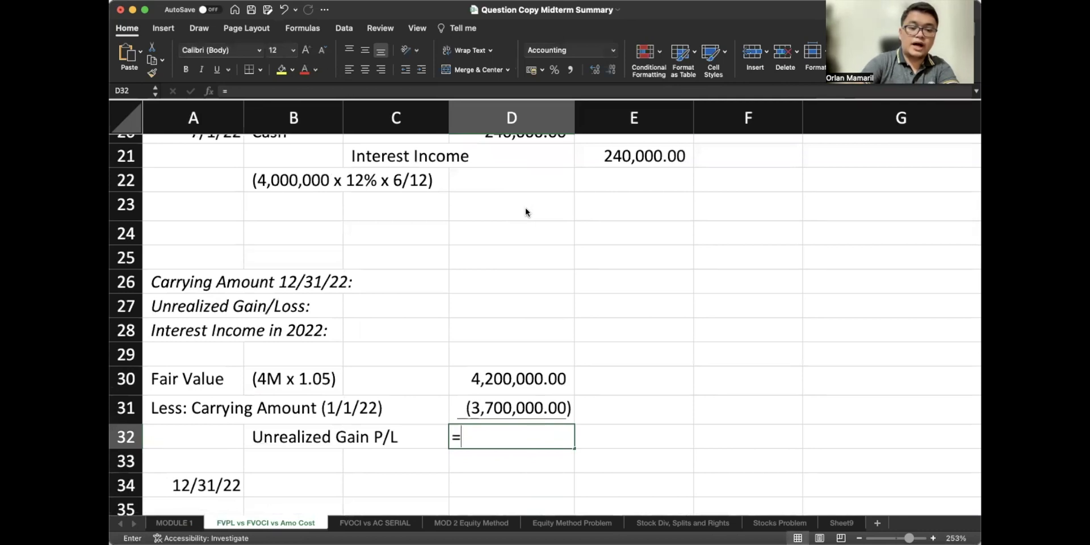
{"action": "key", "text": "Up"}
{"action": "key", "text": "Up"}
{"action": "type", "text": "+"}
{"action": "key", "text": "Up"}
{"action": "key", "text": "Return"}
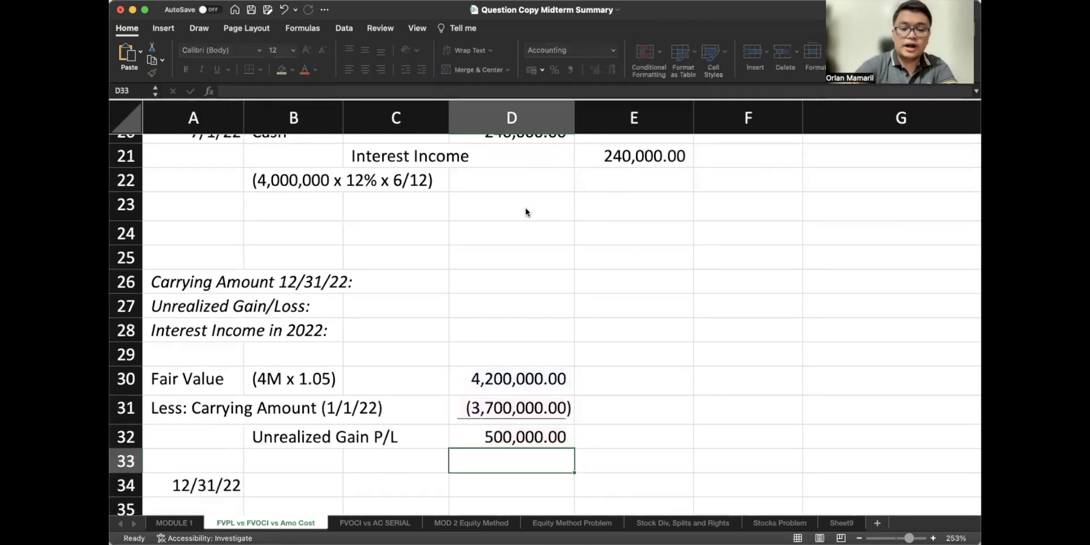
Link the Carrying Amount 12/31/22 in D26 to D30 and the Unrealized Gain/Loss in D27 to D32.
{"action": "scroll", "coordinate": [486, 320], "scroll_direction": "down", "scroll_amount": 1}
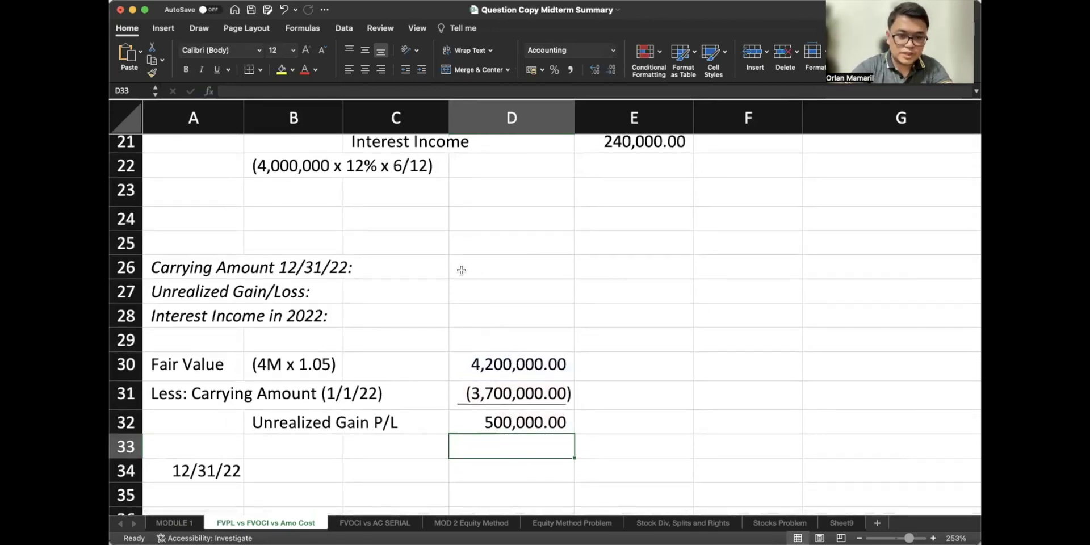
{"action": "left_click", "coordinate": [484, 271]}
{"action": "type", "text": "="}
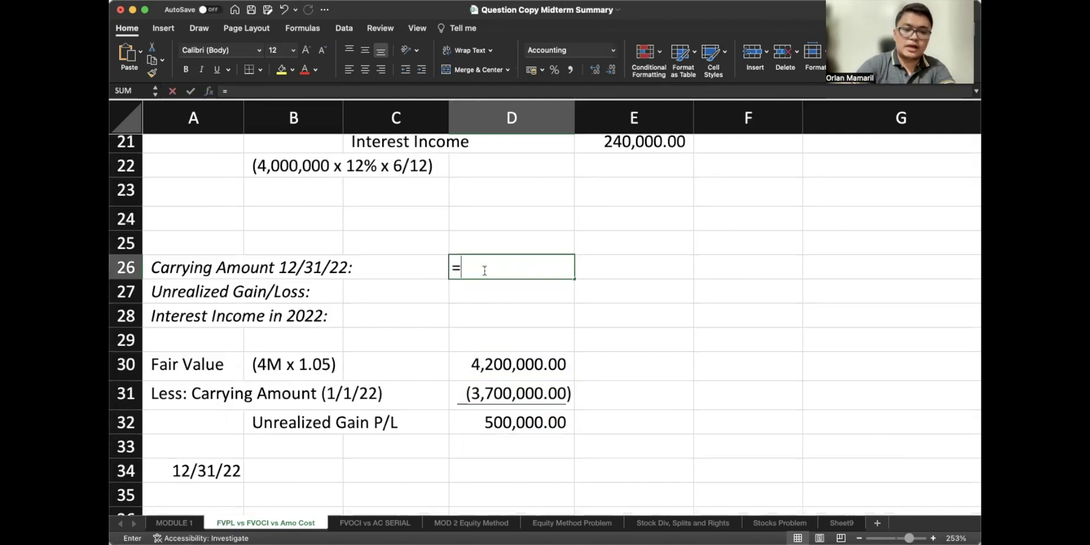
{"action": "left_click", "coordinate": [530, 364]}
{"action": "key", "text": "Return"}
{"action": "type", "text": "="}
{"action": "left_click", "coordinate": [526, 423]}
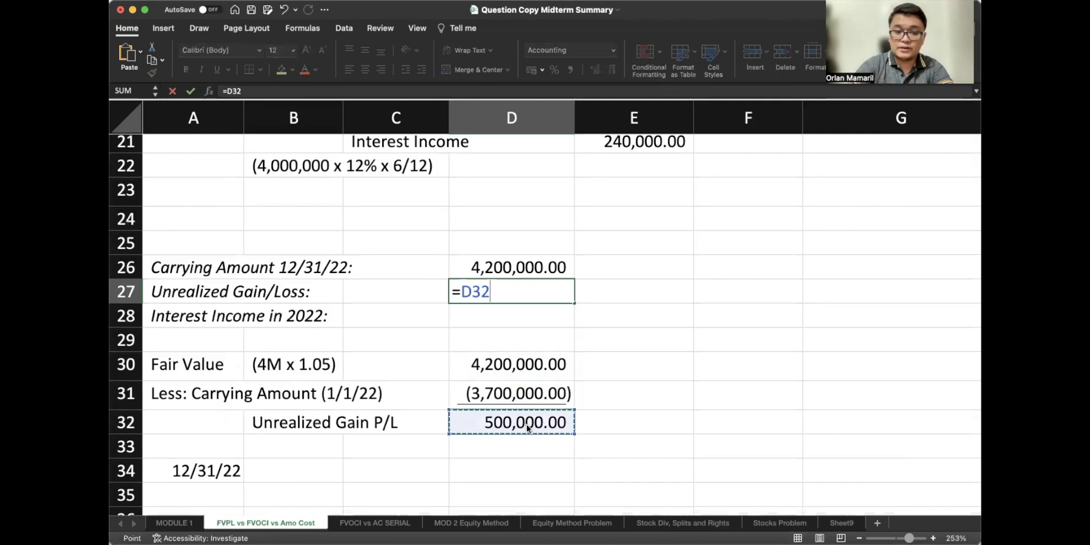
{"action": "key", "text": "Return"}
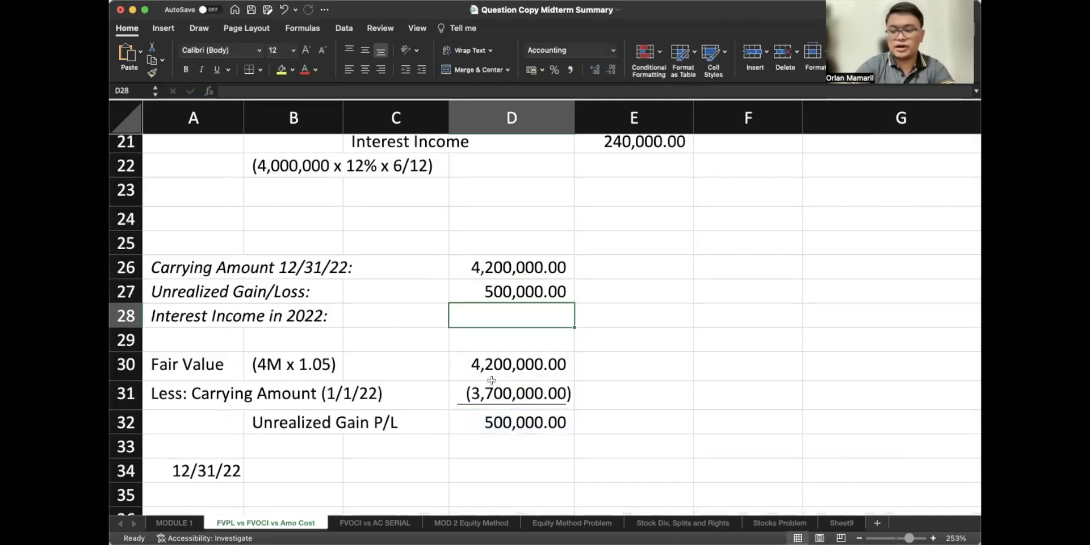
Label the first 12/31/22 journal entry with Trading Securities in B34 and Unrealized Gain - P/L in C35.
{"action": "scroll", "coordinate": [491, 381], "scroll_direction": "down", "scroll_amount": 3}
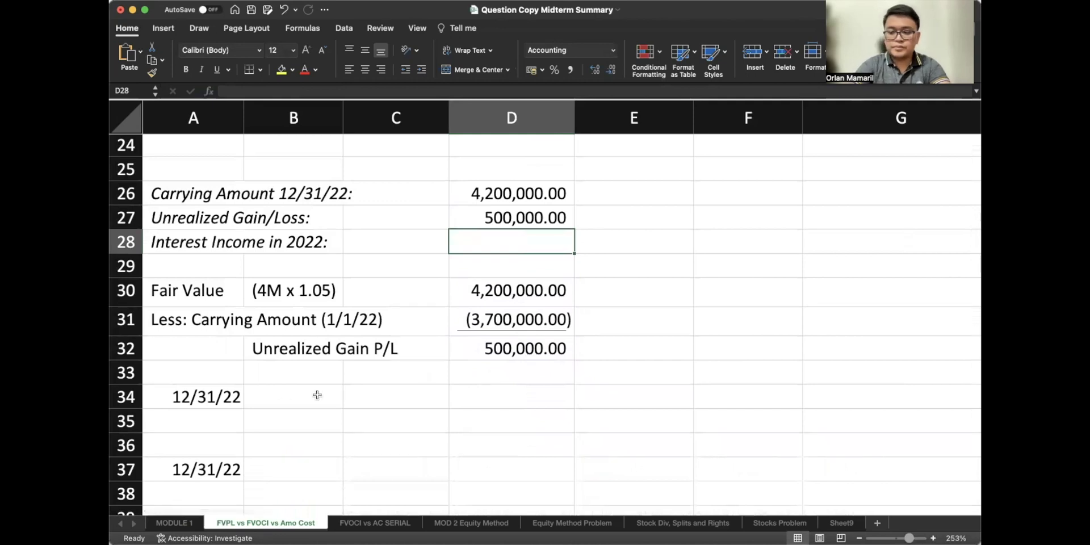
{"action": "left_click", "coordinate": [280, 399]}
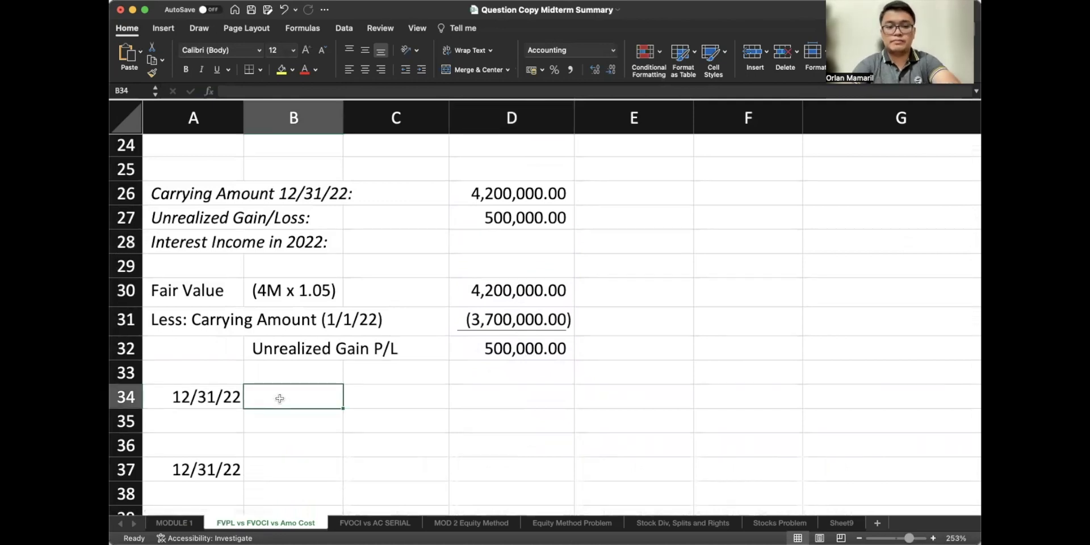
{"action": "scroll", "coordinate": [280, 398], "scroll_direction": "up", "scroll_amount": 11}
{"action": "scroll", "coordinate": [280, 398], "scroll_direction": "down", "scroll_amount": 11}
{"action": "type", "text": "Trading Securitie"}
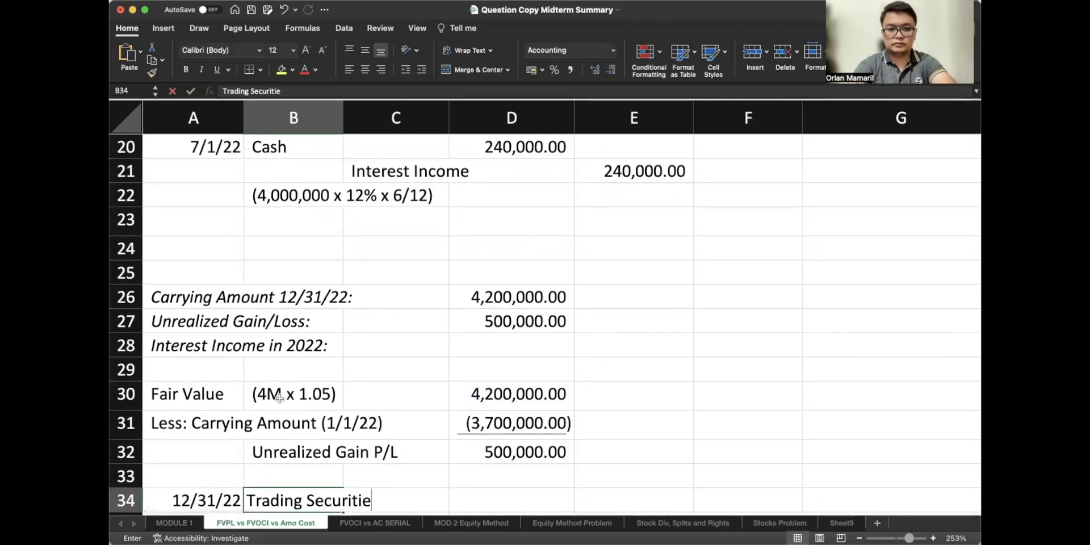
{"action": "type", "text": "s"}
{"action": "key", "text": "Return"}
{"action": "scroll", "coordinate": [338, 367], "scroll_direction": "down", "scroll_amount": 3}
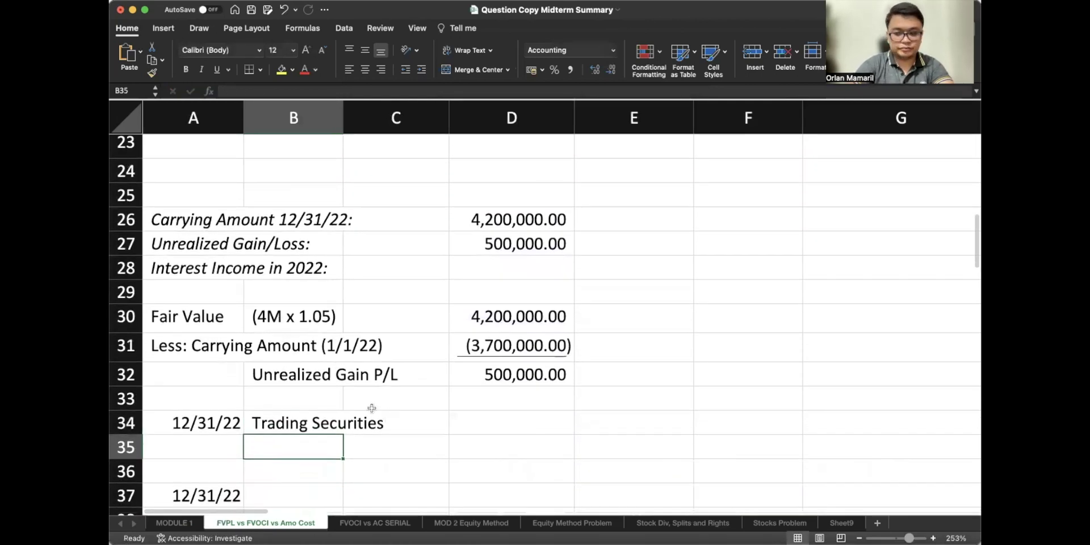
{"action": "left_click", "coordinate": [397, 446]}
{"action": "type", "text": "Unrealiz"}
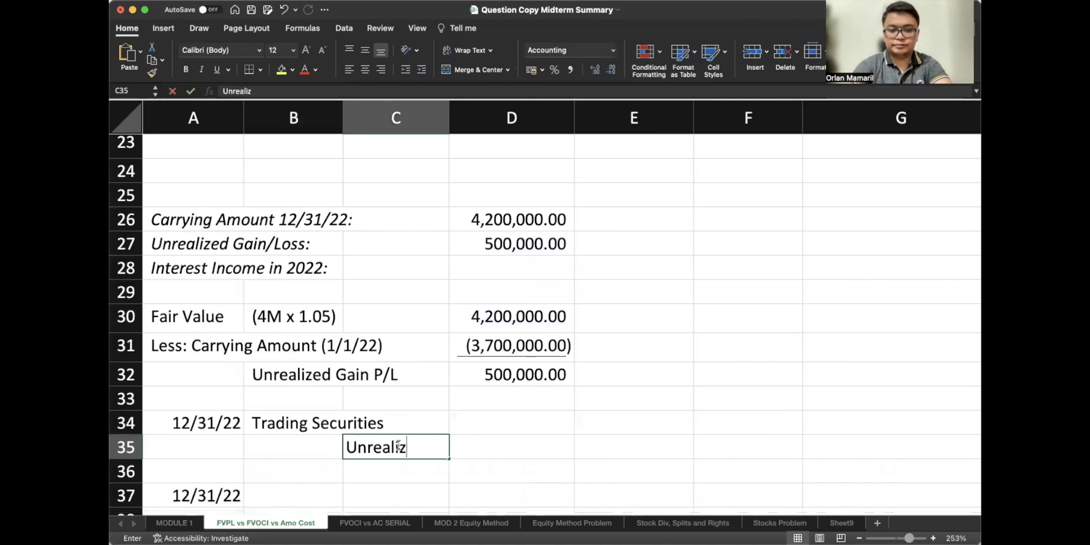
{"action": "type", "text": "ed Gain"}
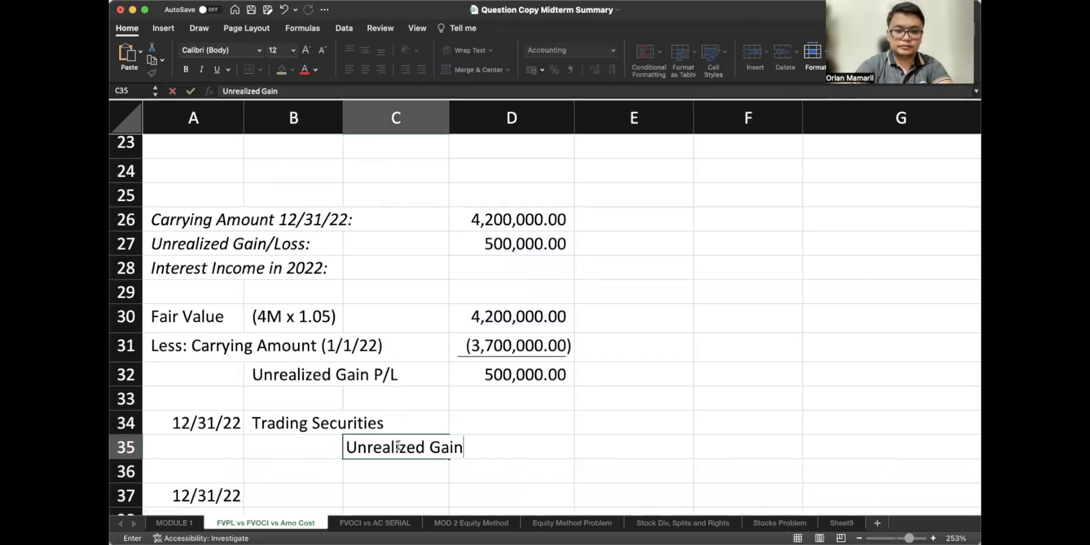
{"action": "type", "text": " - P/L"}
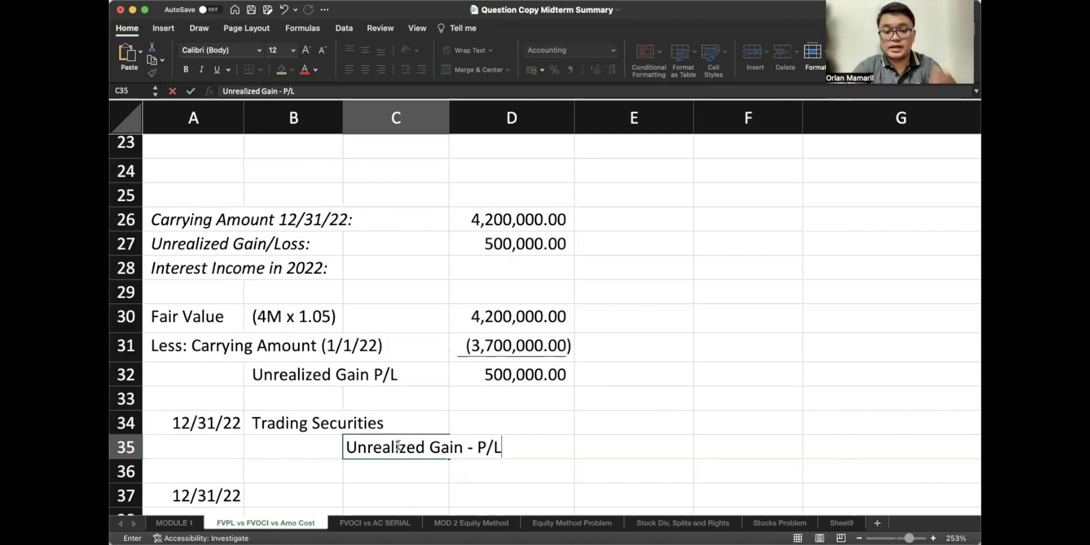
{"action": "key", "text": "Return"}
Enter the six-month interest in D34 as =4000000*.12*6/12.
{"action": "key", "text": "Right"}
{"action": "key", "text": "Up"}
{"action": "key", "text": "Up"}
{"action": "key", "text": "Up"}
{"action": "key", "text": "Down"}
{"action": "type", "text": "="}
{"action": "scroll", "coordinate": [440, 385], "scroll_direction": "up", "scroll_amount": 5}
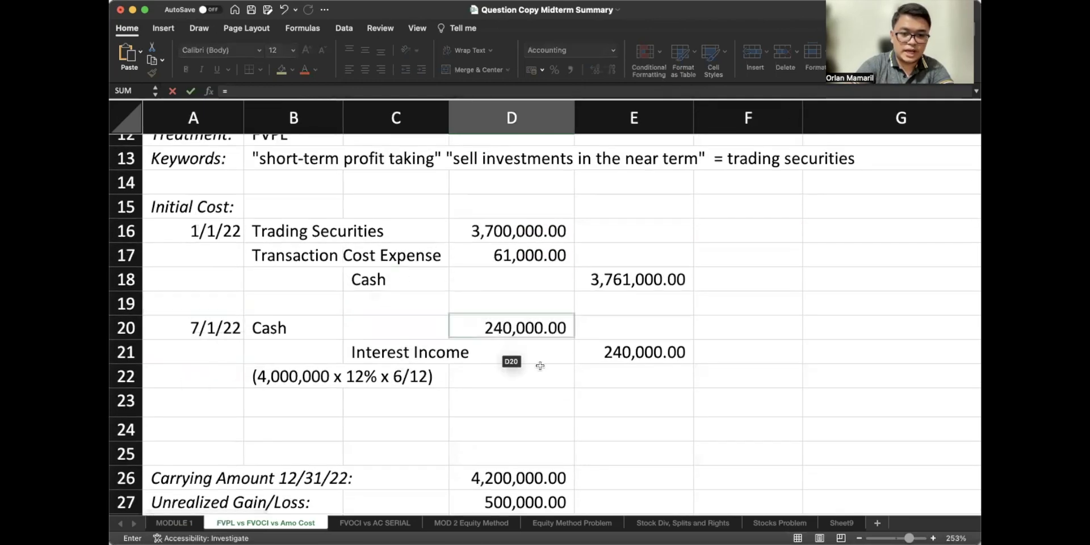
{"action": "scroll", "coordinate": [550, 370], "scroll_direction": "down", "scroll_amount": 1}
{"action": "scroll", "coordinate": [550, 369], "scroll_direction": "down", "scroll_amount": 1}
{"action": "scroll", "coordinate": [294, 361], "scroll_direction": "down", "scroll_amount": 3}
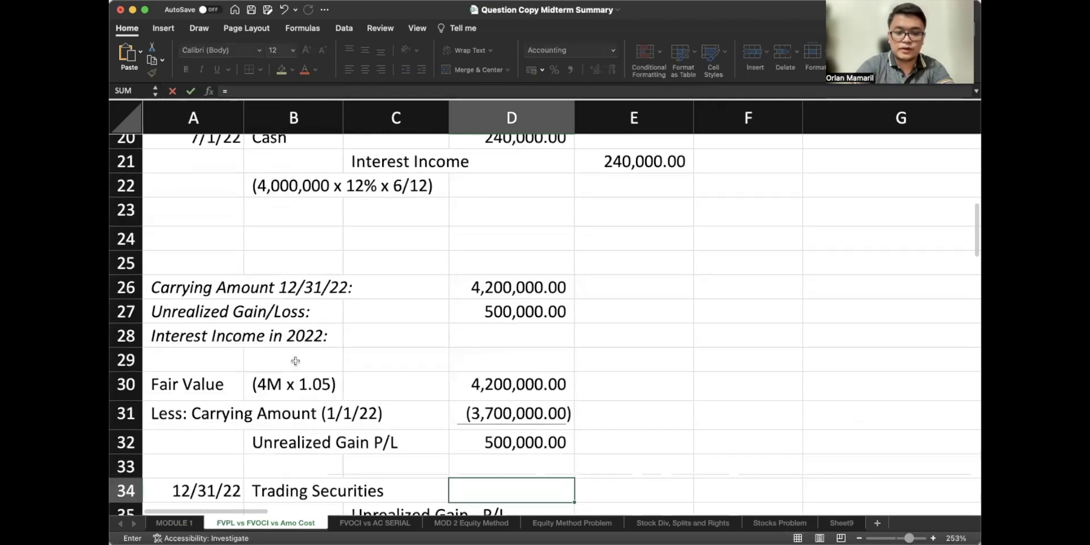
{"action": "type", "text": "4000"}
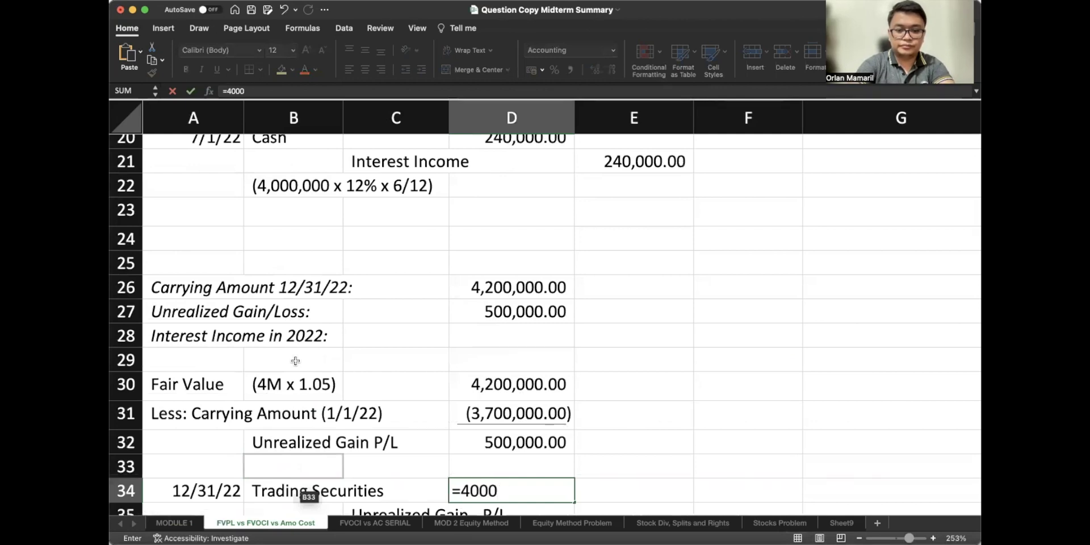
{"action": "type", "text": "000&*"}
{"action": "key", "text": "BackSpace"}
{"action": "key", "text": "BackSpace"}
{"action": "type", "text": "*."}
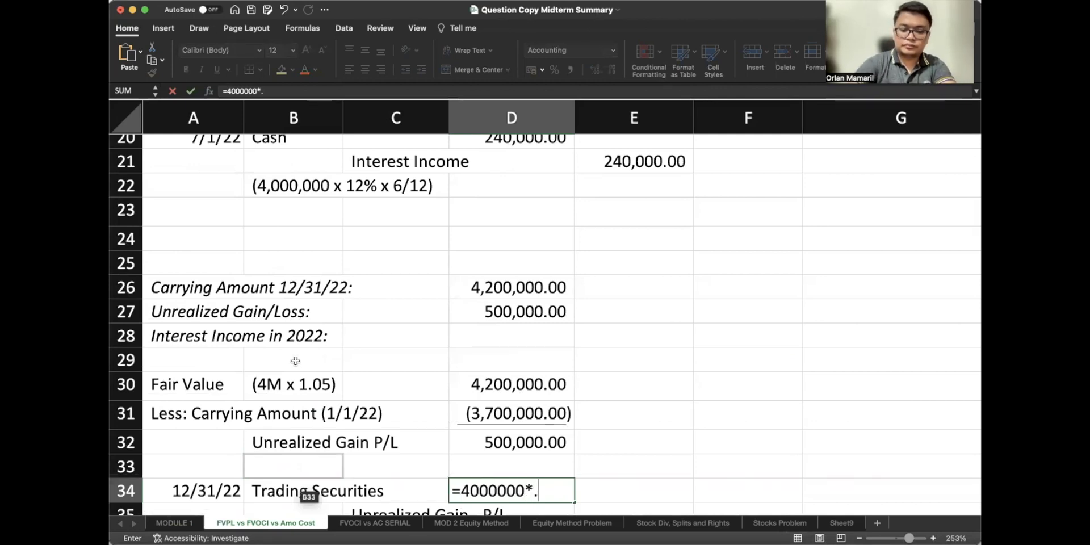
{"action": "type", "text": "12*6/12"}
{"action": "key", "text": "Return"}
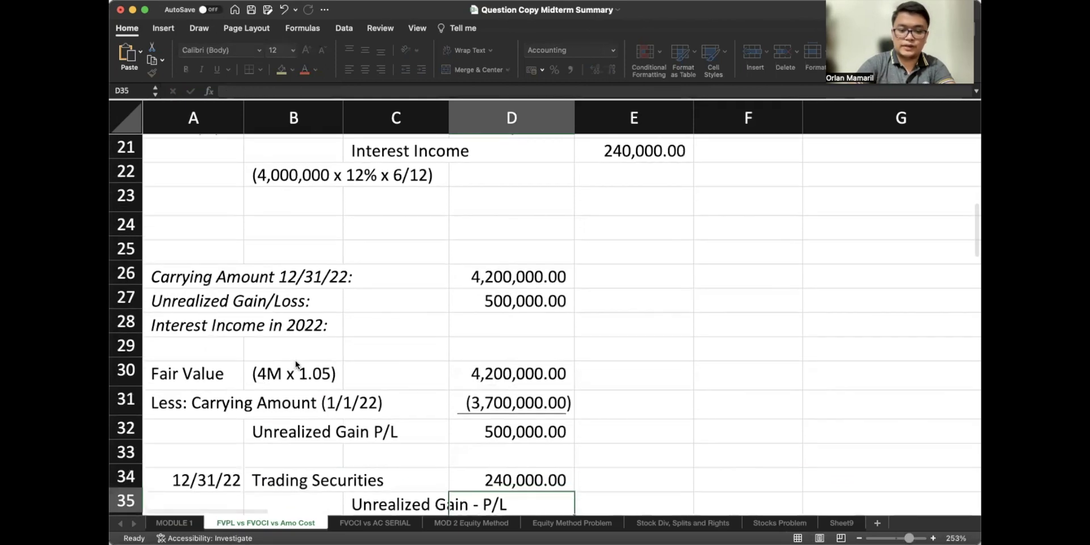
Link the credit amount in E35 to the debit amount in D34.
{"action": "key", "text": "Tab"}
{"action": "type", "text": "="}
{"action": "key", "text": "Up"}
{"action": "key", "text": "Left"}
{"action": "key", "text": "Return"}
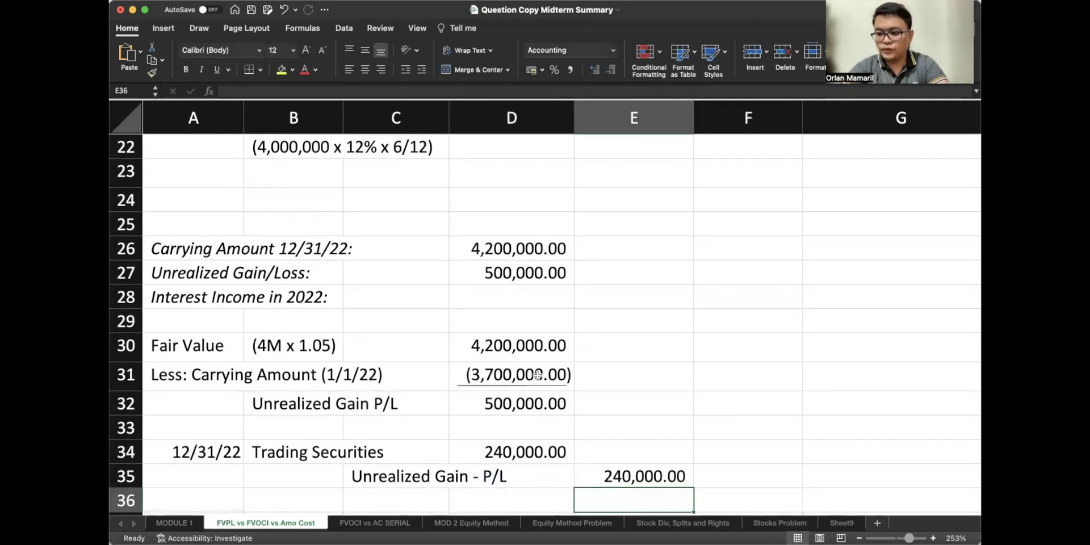
Move the interest amounts from D34:E35 to the second 12/31/22 entry in D37:E38.
{"action": "scroll", "coordinate": [366, 361], "scroll_direction": "down", "scroll_amount": 2}
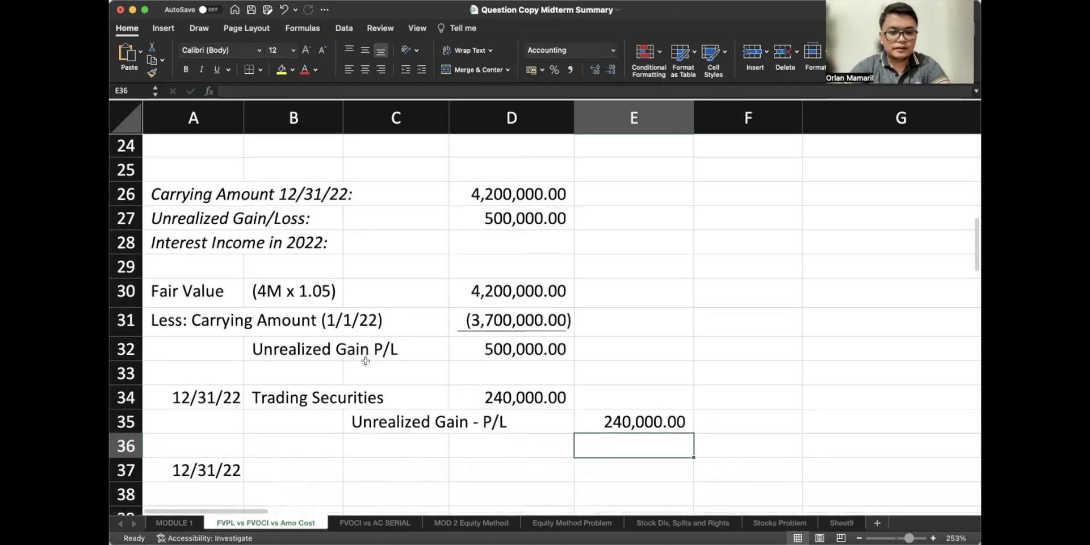
{"action": "left_click", "coordinate": [566, 399]}
{"action": "left_click_drag", "start_coordinate": [566, 399], "coordinate": [630, 423]}
{"action": "key", "text": "super+x"}
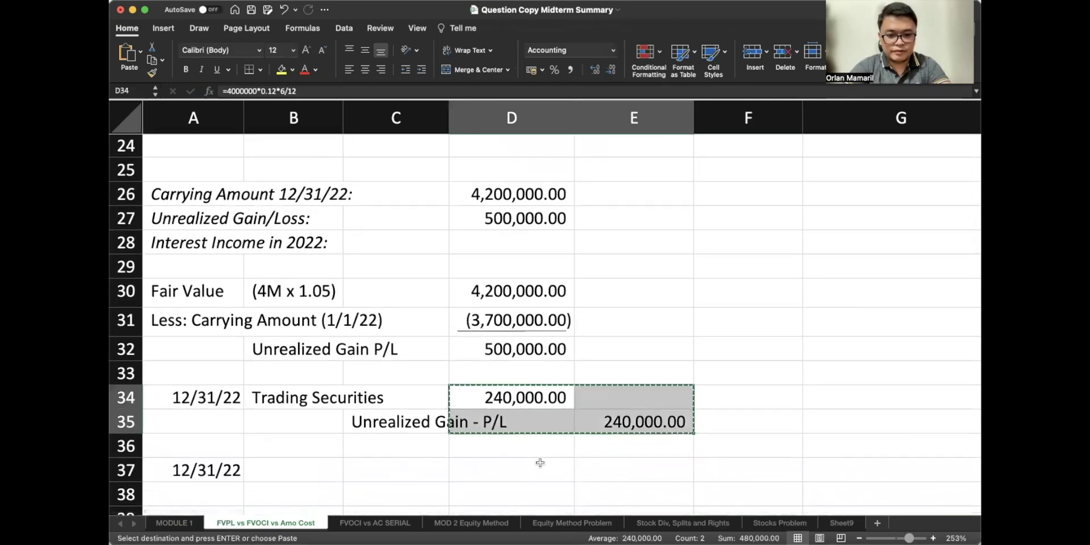
{"action": "left_click", "coordinate": [540, 461]}
{"action": "key", "text": "super+v"}
Copy the Cash and Interest Income labels from the 7/1/22 entry into the second 12/31/22 entry, starting at B37.
{"action": "left_click", "coordinate": [301, 468]}
{"action": "scroll", "coordinate": [300, 468], "scroll_direction": "up", "scroll_amount": 9}
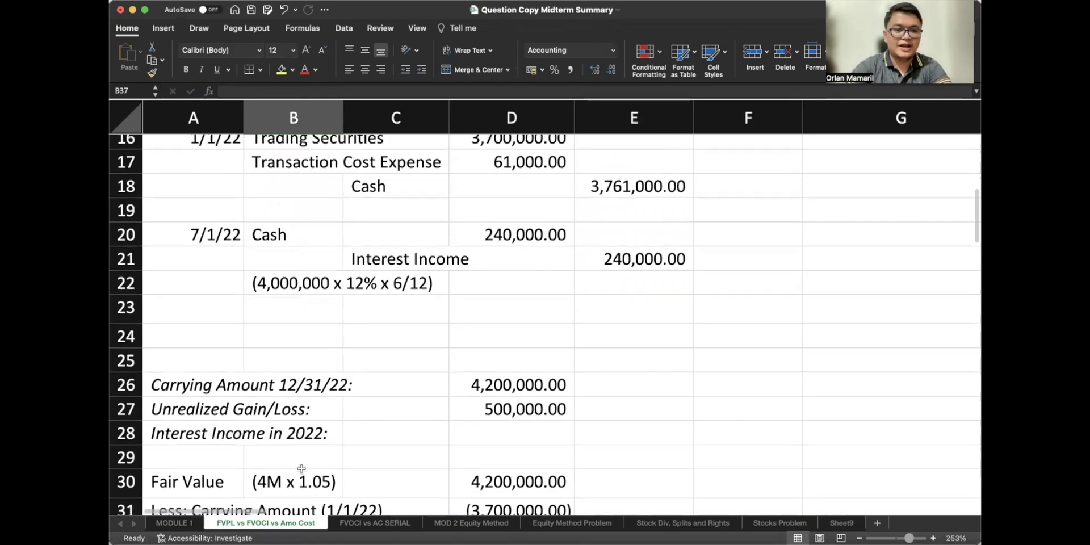
{"action": "left_click", "coordinate": [279, 284]}
{"action": "left_click_drag", "start_coordinate": [279, 284], "coordinate": [395, 301]}
{"action": "scroll", "coordinate": [397, 300], "scroll_direction": "down", "scroll_amount": 10}
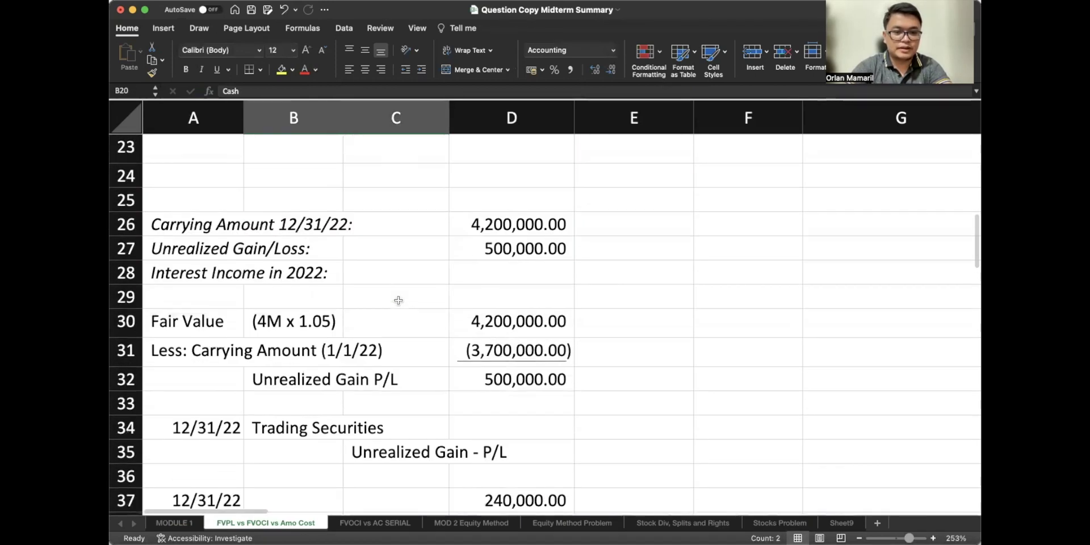
{"action": "left_click", "coordinate": [319, 457]}
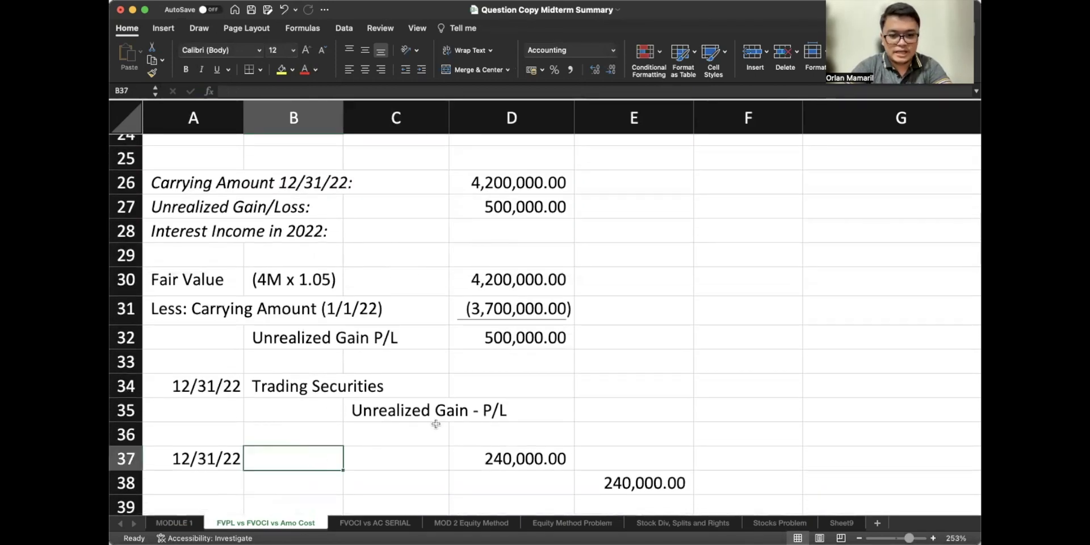
{"action": "scroll", "coordinate": [318, 173], "scroll_direction": "up", "scroll_amount": 6}
{"action": "left_click", "coordinate": [318, 173]}
{"action": "left_click_drag", "start_coordinate": [317, 173], "coordinate": [386, 204]}
{"action": "key", "text": "cmd+c"}
{"action": "scroll", "coordinate": [371, 210], "scroll_direction": "down", "scroll_amount": 15}
{"action": "scroll", "coordinate": [330, 246], "scroll_direction": "up", "scroll_amount": 5}
{"action": "left_click", "coordinate": [313, 284]}
{"action": "key", "text": "cmd+v"}
{"action": "scroll", "coordinate": [314, 284], "scroll_direction": "up", "scroll_amount": 3}
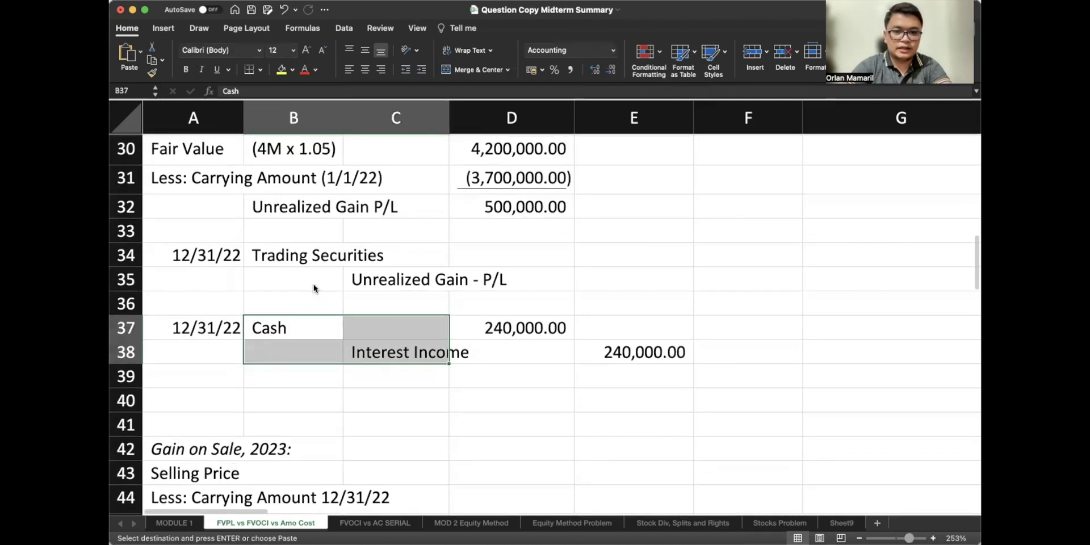
Link the Trading Securities debit in D34 and the Unrealized Gain - P/L credit in E35 to D32.
{"action": "left_click", "coordinate": [538, 291]}
{"action": "type", "text": "="}
{"action": "left_click", "coordinate": [536, 239]}
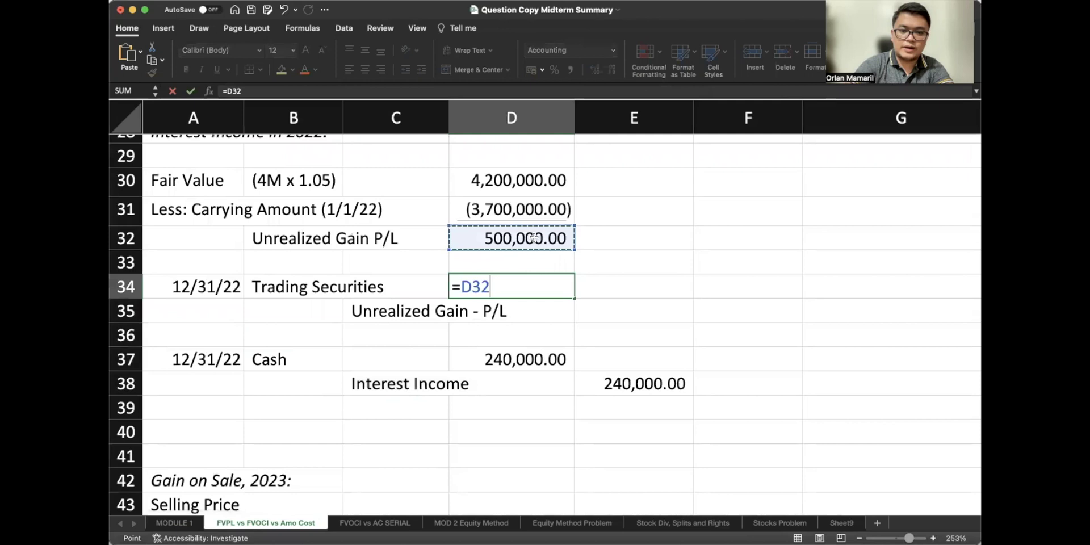
{"action": "key", "text": "Return"}
{"action": "key", "text": "Right"}
{"action": "type", "text": "="}
{"action": "left_click", "coordinate": [535, 238]}
{"action": "key", "text": "Return"}
{"action": "scroll", "coordinate": [533, 238], "scroll_direction": "up", "scroll_amount": 3}
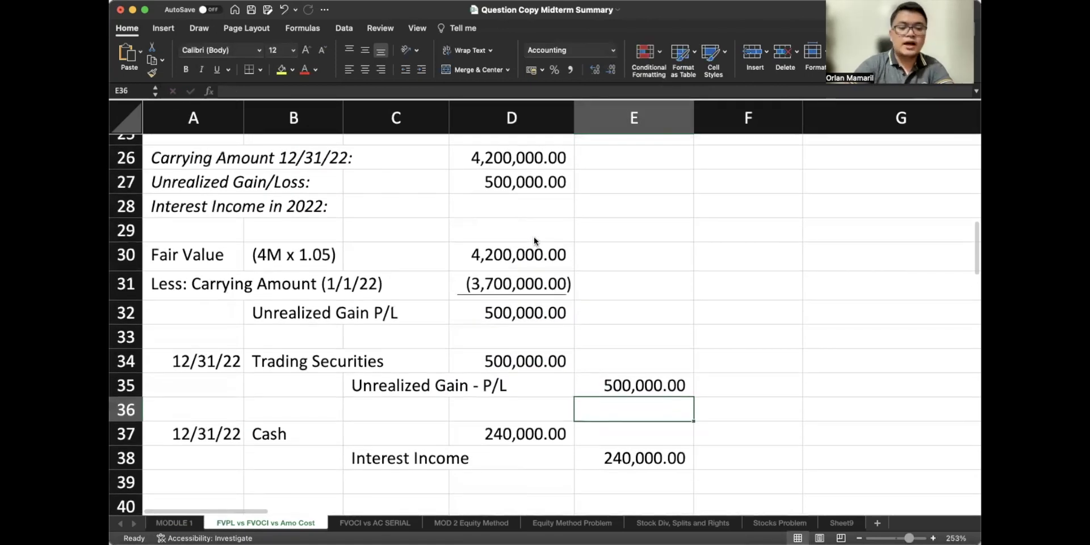
Compute Interest Income in 2022 in D28 by adding the interest income credits in E21 and E38.
{"action": "left_click_drag", "start_coordinate": [225, 367], "coordinate": [610, 392]}
{"action": "left_click_drag", "start_coordinate": [218, 434], "coordinate": [654, 469]}
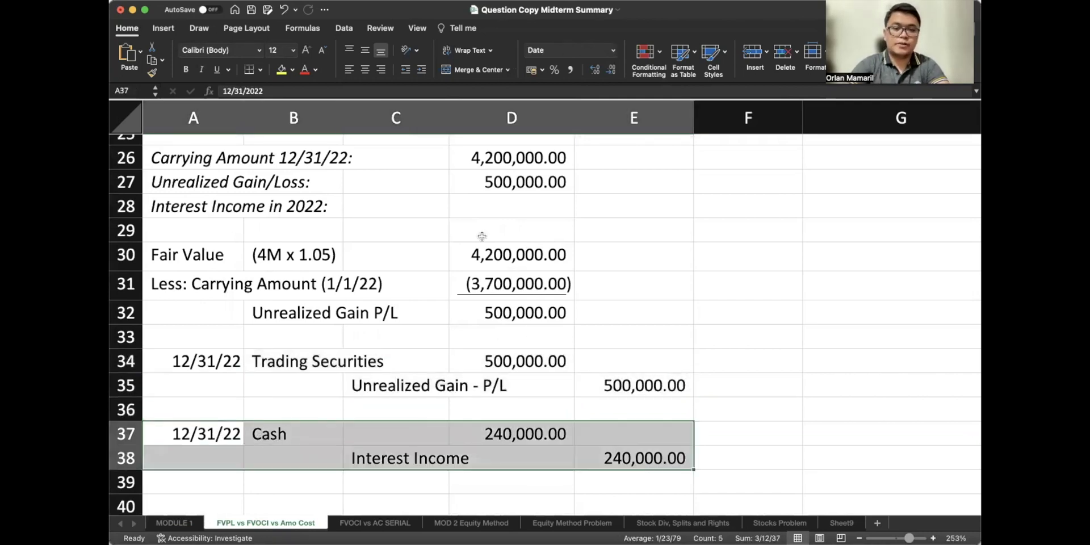
{"action": "left_click", "coordinate": [491, 203]}
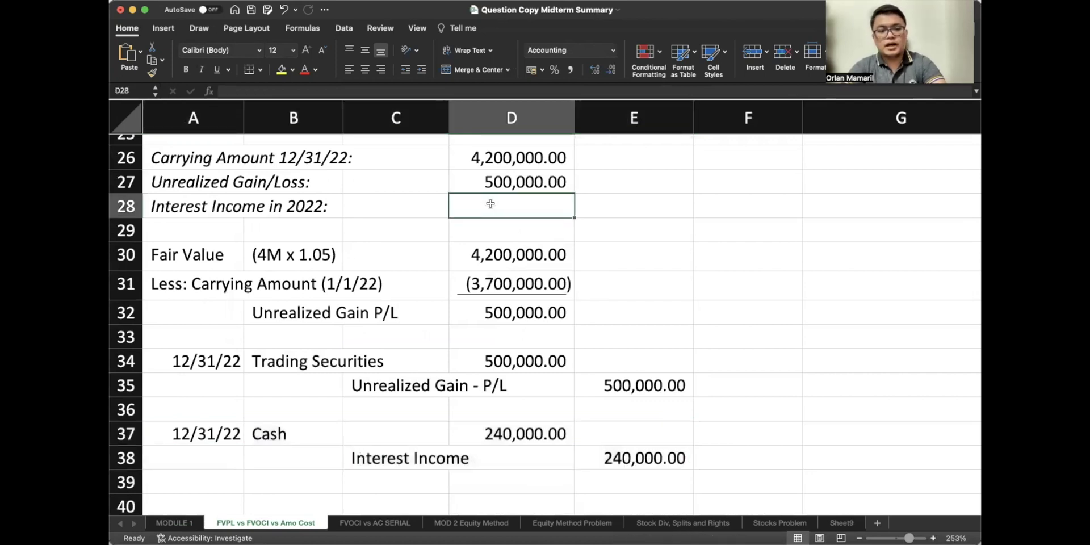
{"action": "type", "text": "="}
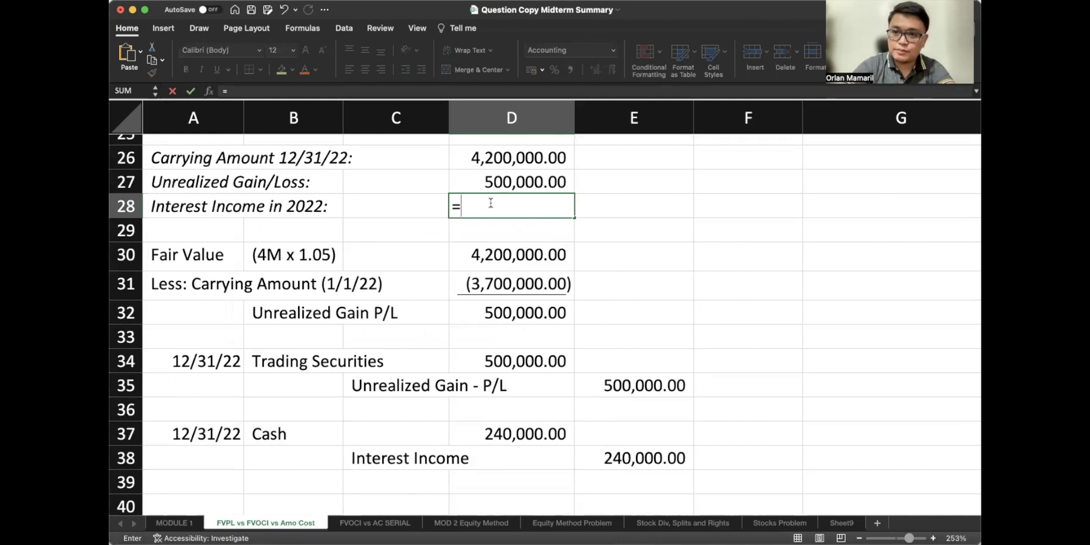
{"action": "scroll", "coordinate": [647, 275], "scroll_direction": "up", "scroll_amount": 5}
{"action": "scroll", "coordinate": [646, 274], "scroll_direction": "up", "scroll_amount": 4}
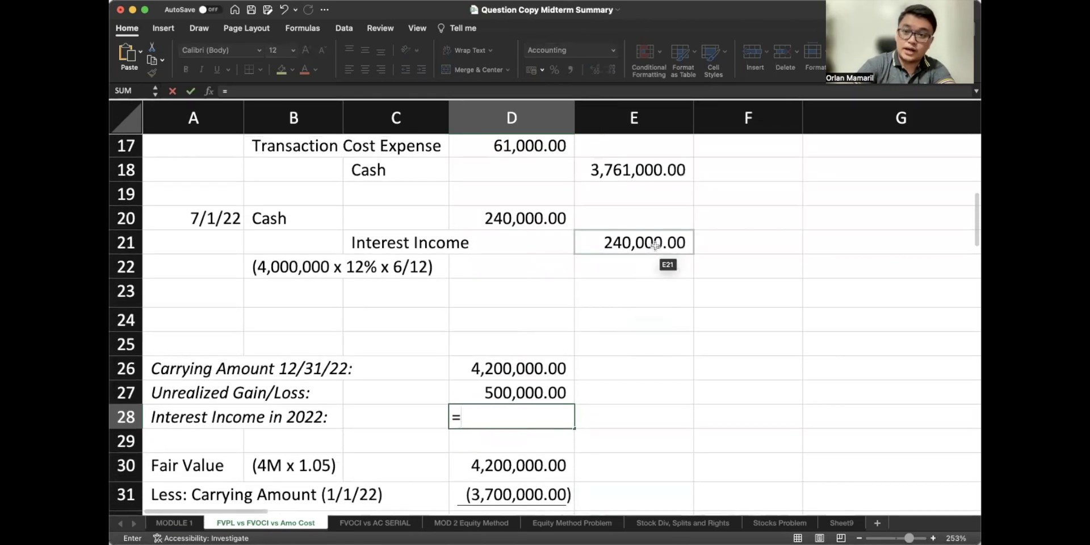
{"action": "left_click", "coordinate": [656, 244]}
{"action": "type", "text": "+"}
{"action": "scroll", "coordinate": [649, 355], "scroll_direction": "down", "scroll_amount": 5}
{"action": "scroll", "coordinate": [649, 355], "scroll_direction": "down", "scroll_amount": 2}
{"action": "left_click", "coordinate": [647, 406]}
{"action": "key", "text": "Return"}
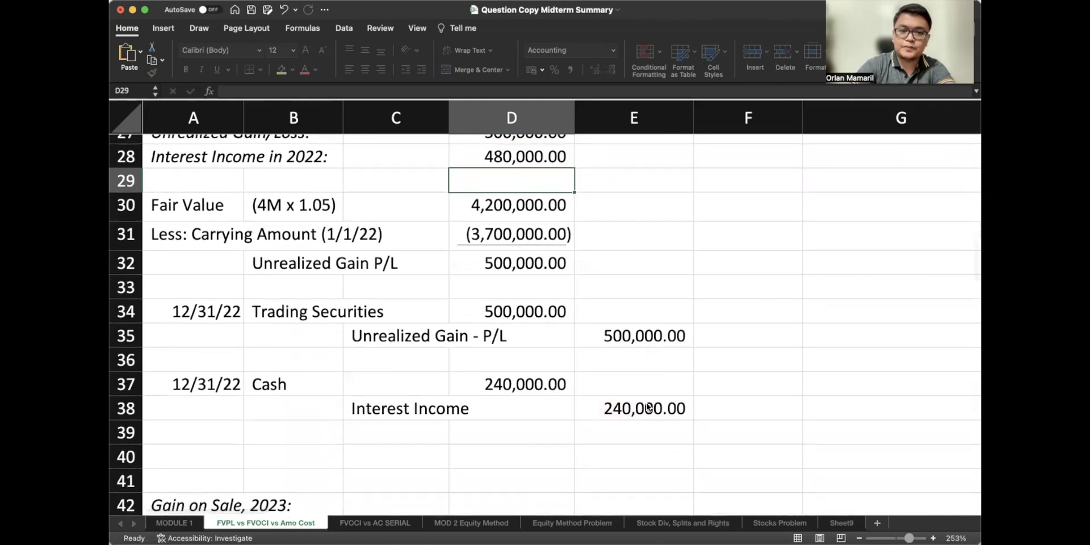
Check the July 1, 2023 sale terms in the problem text and note the Selling Price computation in B43 as (4M x 1.10).
{"action": "scroll", "coordinate": [647, 405], "scroll_direction": "up", "scroll_amount": 5}
{"action": "scroll", "coordinate": [648, 406], "scroll_direction": "down", "scroll_amount": 3}
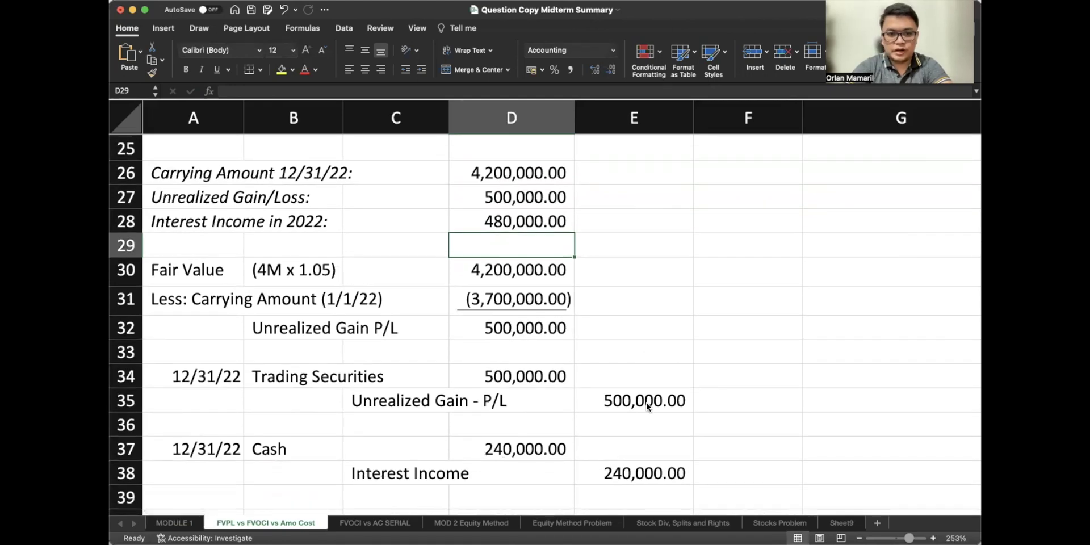
{"action": "scroll", "coordinate": [646, 403], "scroll_direction": "up", "scroll_amount": 15}
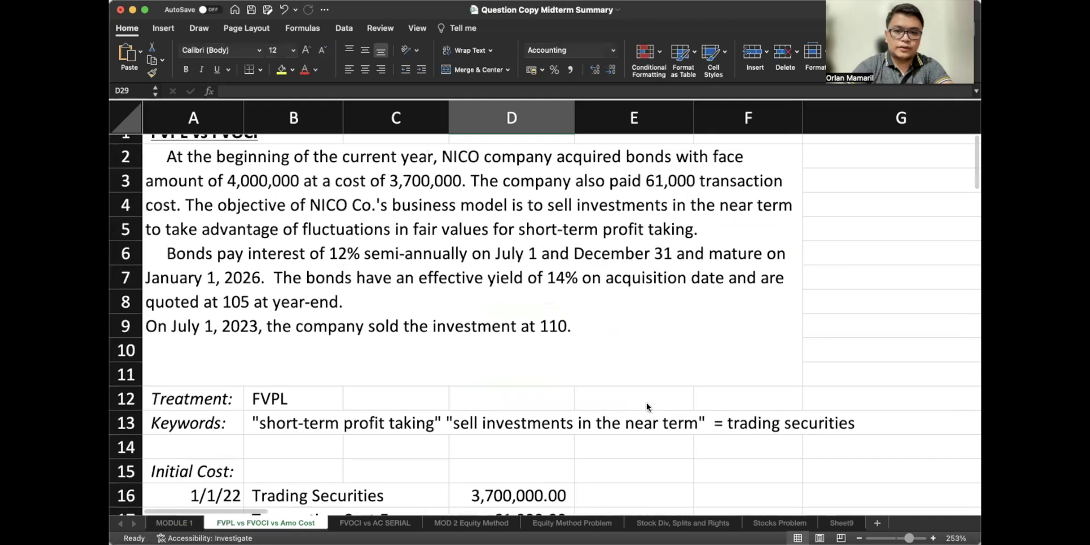
{"action": "scroll", "coordinate": [647, 407], "scroll_direction": "up", "scroll_amount": 1}
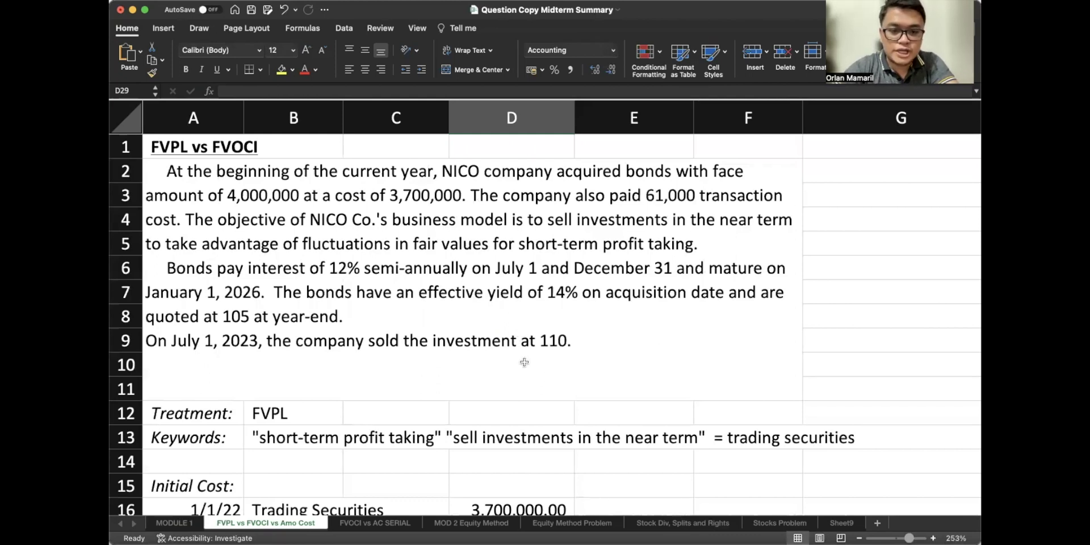
{"action": "left_click", "coordinate": [564, 347]}
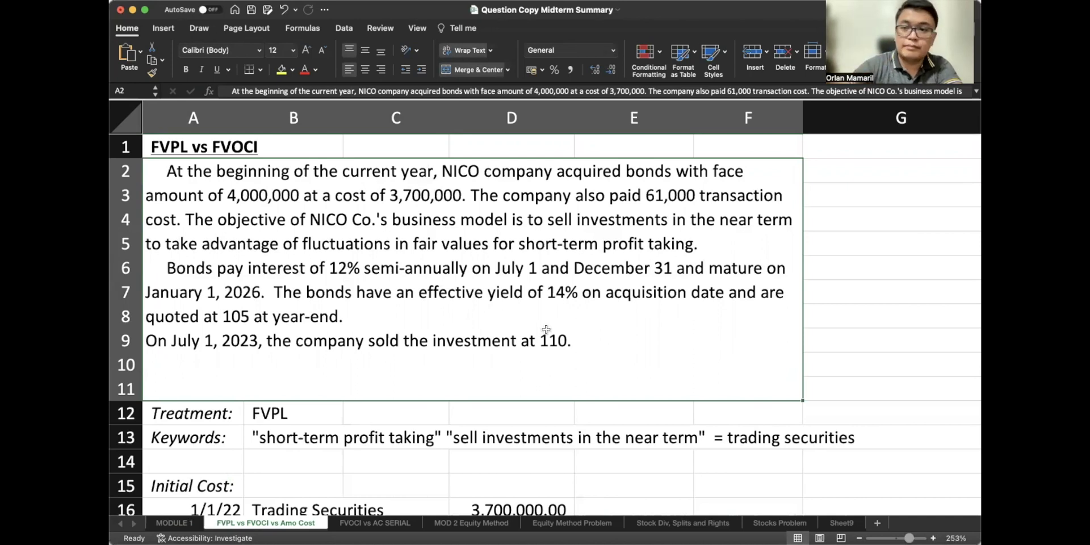
{"action": "scroll", "coordinate": [547, 329], "scroll_direction": "down", "scroll_amount": 8}
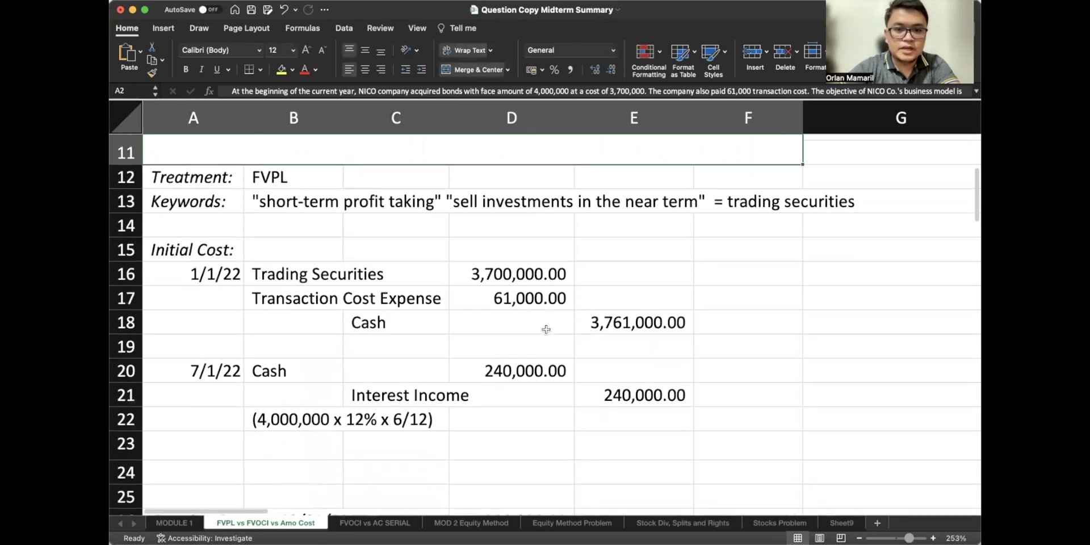
{"action": "scroll", "coordinate": [546, 329], "scroll_direction": "down", "scroll_amount": 6}
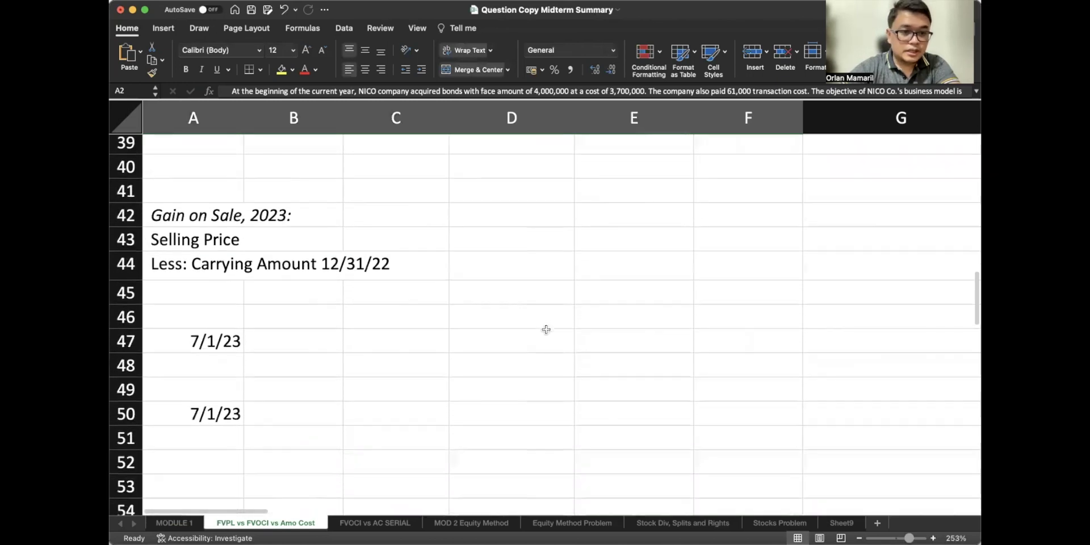
{"action": "double_click", "coordinate": [208, 239]}
{"action": "left_click", "coordinate": [288, 239]}
{"action": "type", "text": "(4M x"}
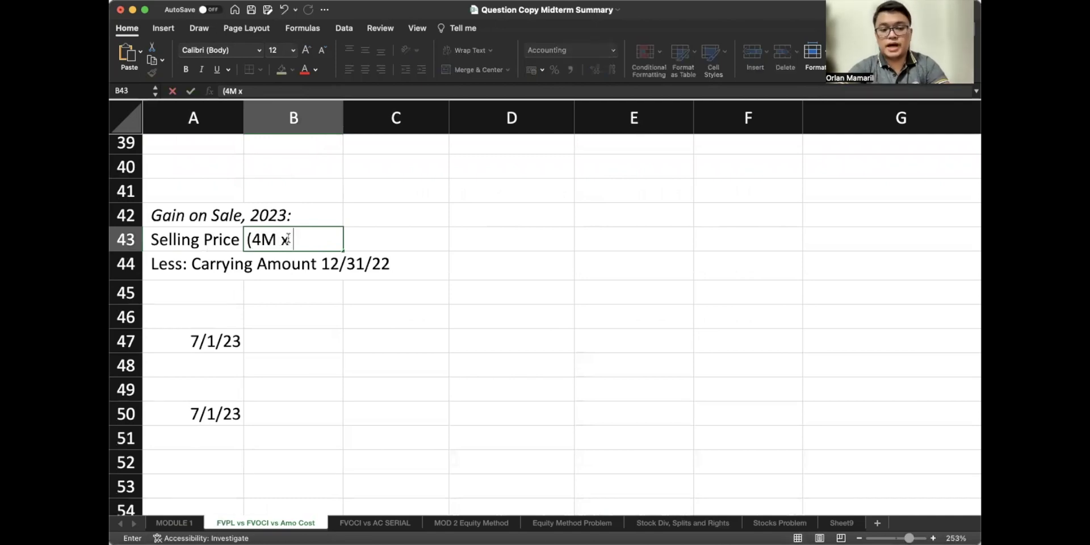
{"action": "type", "text": " 1.10)"}
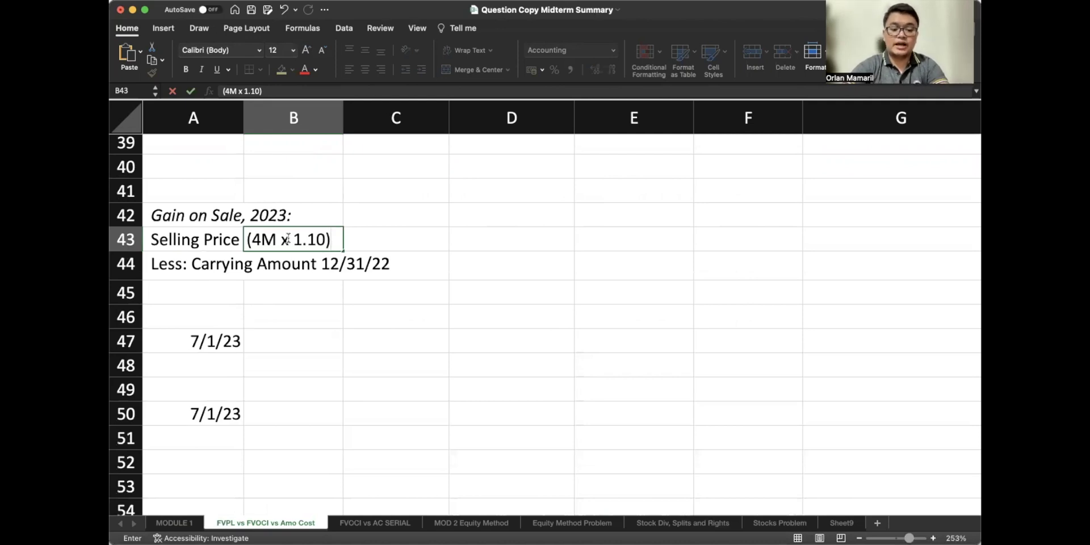
Compute the Selling Price in D43 as =4000000*1.1.
{"action": "key", "text": "Right"}
{"action": "key", "text": "Right"}
{"action": "type", "text": "=4000000*1.1"}
{"action": "key", "text": "Return"}
Enter the less carrying amount 12/31/22 in D44 as the negative of the fair value in D30.
{"action": "key", "text": "Left"}
{"action": "key", "text": "Left"}
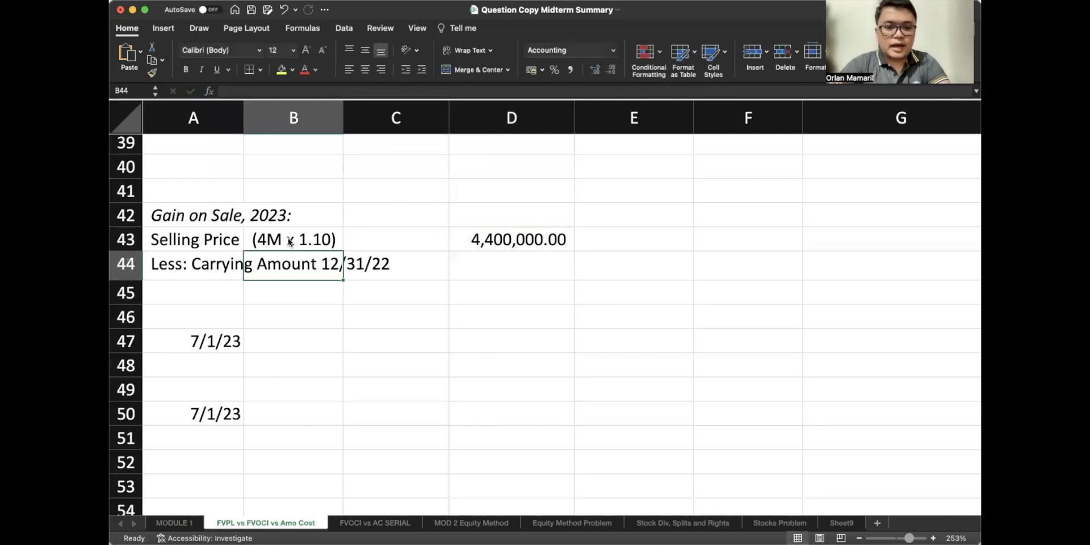
{"action": "key", "text": "Right"}
{"action": "key", "text": "Right"}
{"action": "scroll", "coordinate": [375, 289], "scroll_direction": "up", "scroll_amount": 3}
{"action": "type", "text": "="}
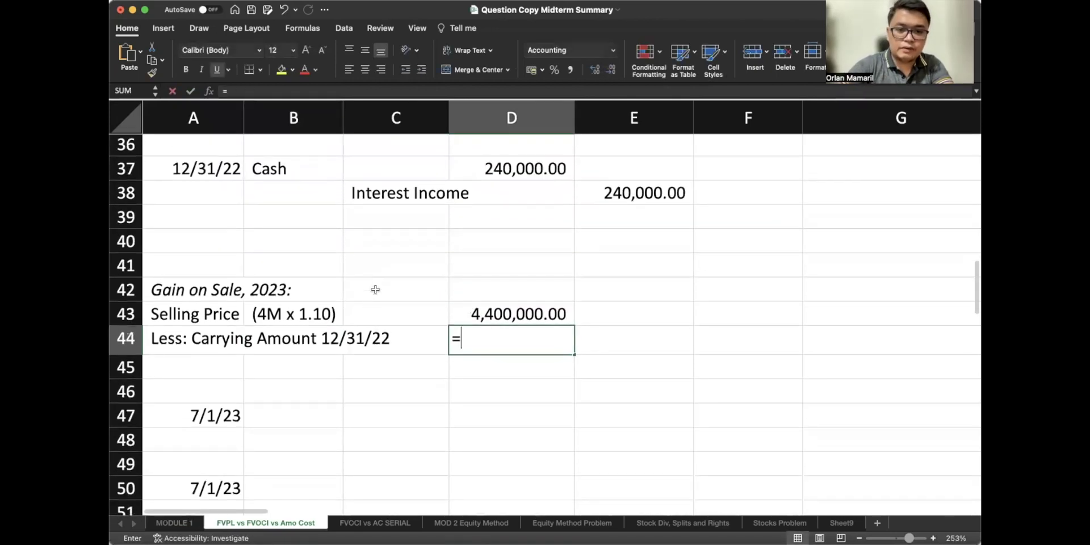
{"action": "scroll", "coordinate": [407, 314], "scroll_direction": "up", "scroll_amount": 7}
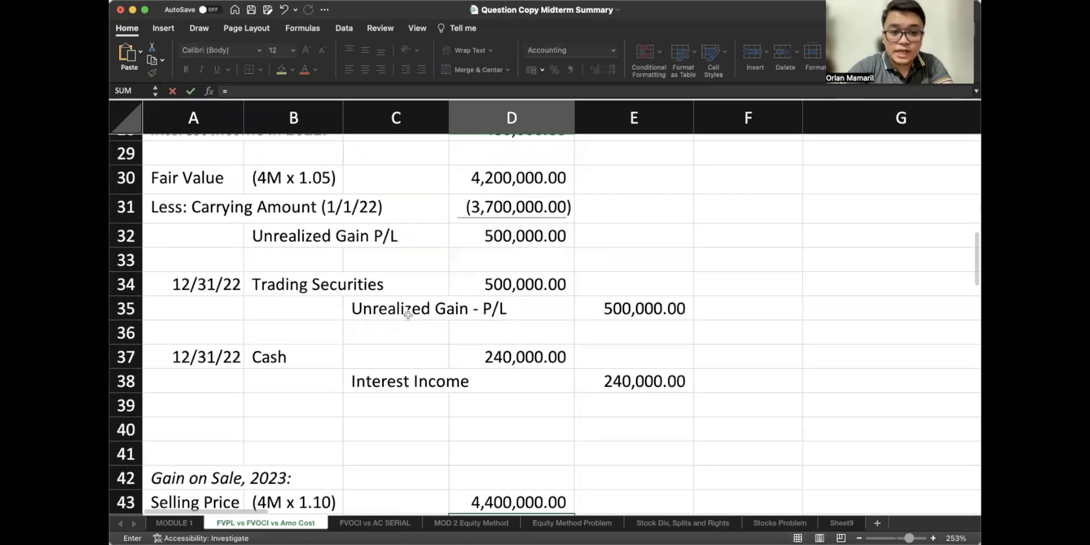
{"action": "scroll", "coordinate": [408, 314], "scroll_direction": "up", "scroll_amount": 2}
{"action": "left_click", "coordinate": [498, 213]}
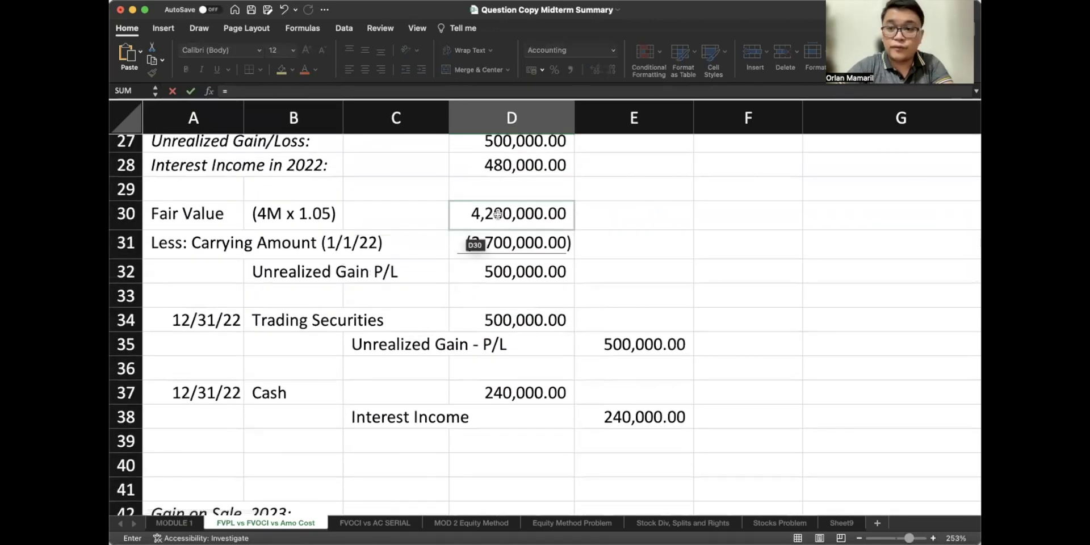
{"action": "key", "text": "Return"}
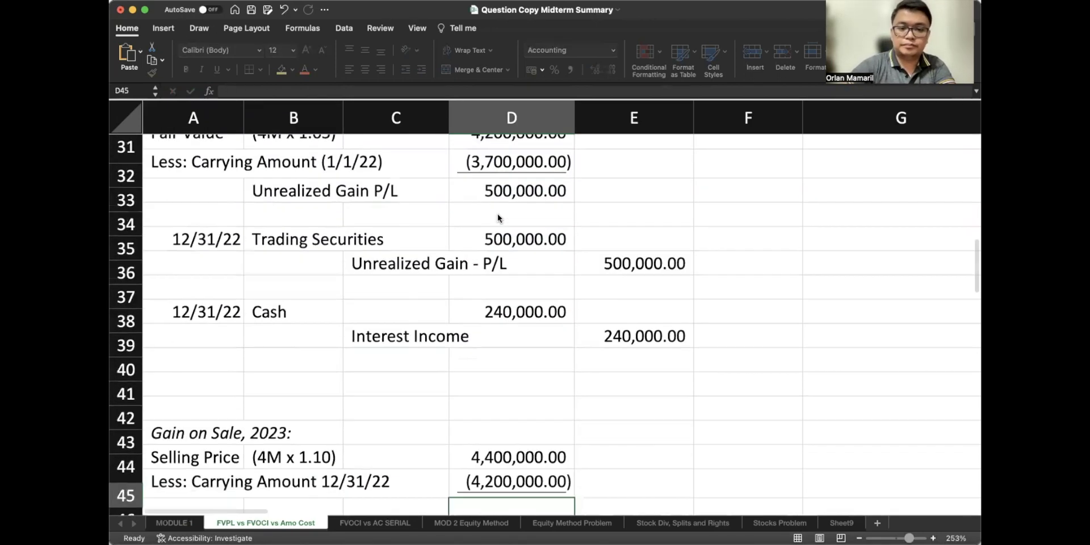
Compute the gain in D45 by adding the selling price in D43 and the negative carrying amount in D44.
{"action": "type", "text": "="}
{"action": "key", "text": "Up"}
{"action": "key", "text": "Up"}
{"action": "type", "text": "+"}
{"action": "key", "text": "Up"}
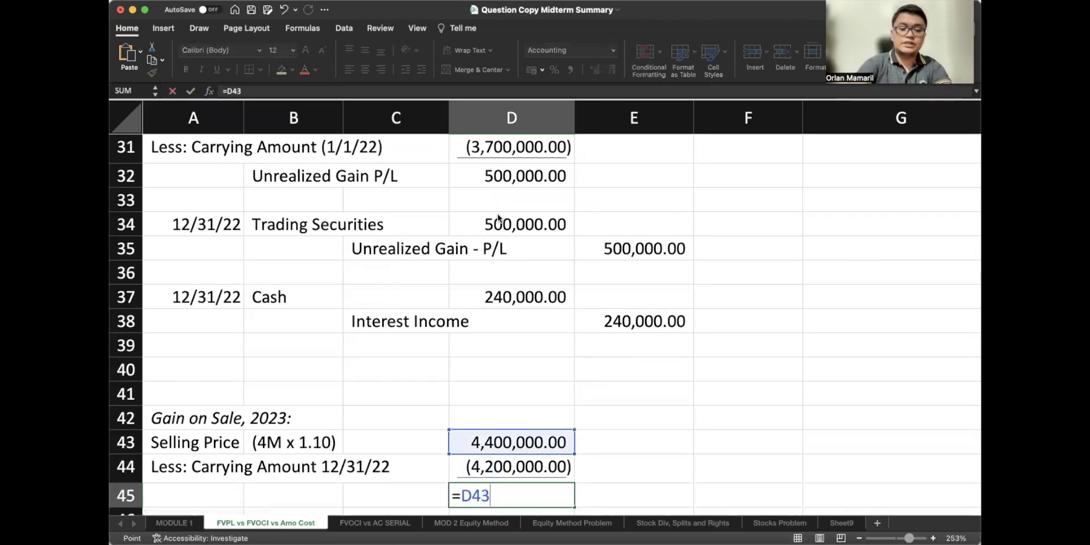
{"action": "key", "text": "Return"}
Label the computed gain in row 45 as Gain on Sale in B45.
{"action": "key", "text": "Up"}
{"action": "key", "text": "Left"}
{"action": "key", "text": "Left"}
{"action": "key", "text": "Left"}
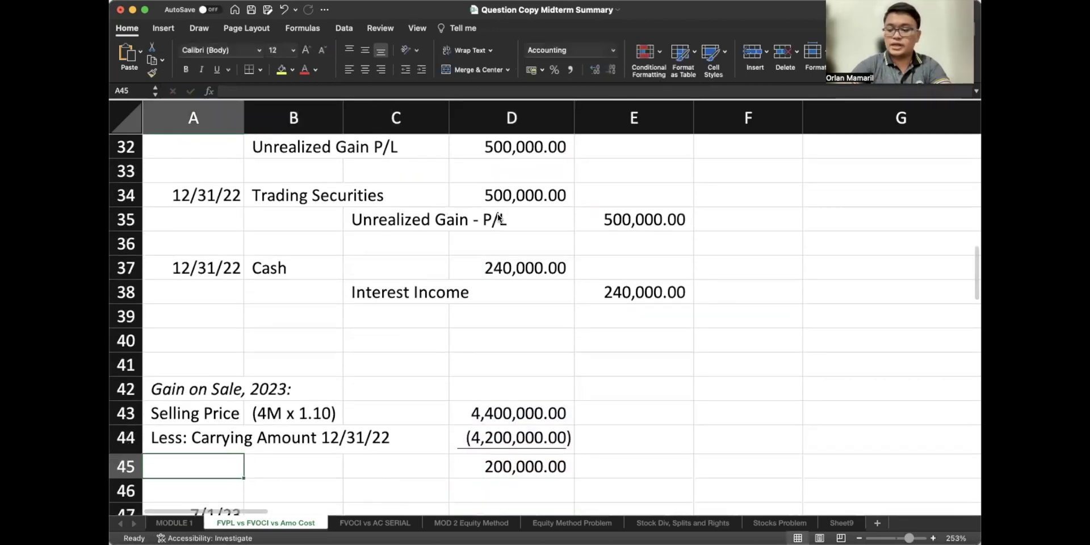
{"action": "key", "text": "Right"}
{"action": "type", "text": "Gain on Sale"}
{"action": "key", "text": "Return"}
{"action": "scroll", "coordinate": [596, 187], "scroll_direction": "down", "scroll_amount": 2}
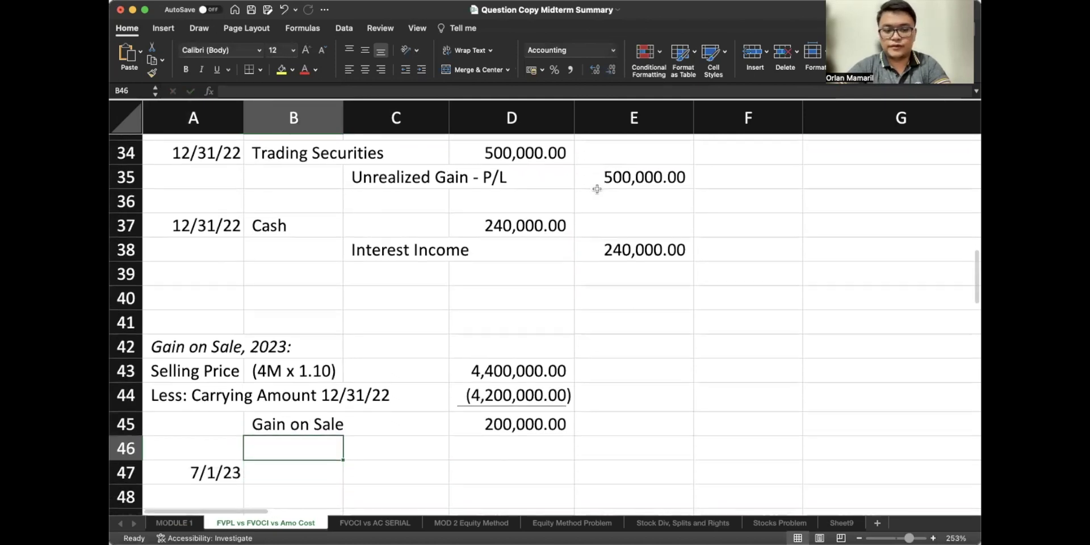
Enter the account titles for the first 7/1/23 entry: Cash in B47 and Interest Income in C48.
{"action": "scroll", "coordinate": [597, 189], "scroll_direction": "down", "scroll_amount": 4}
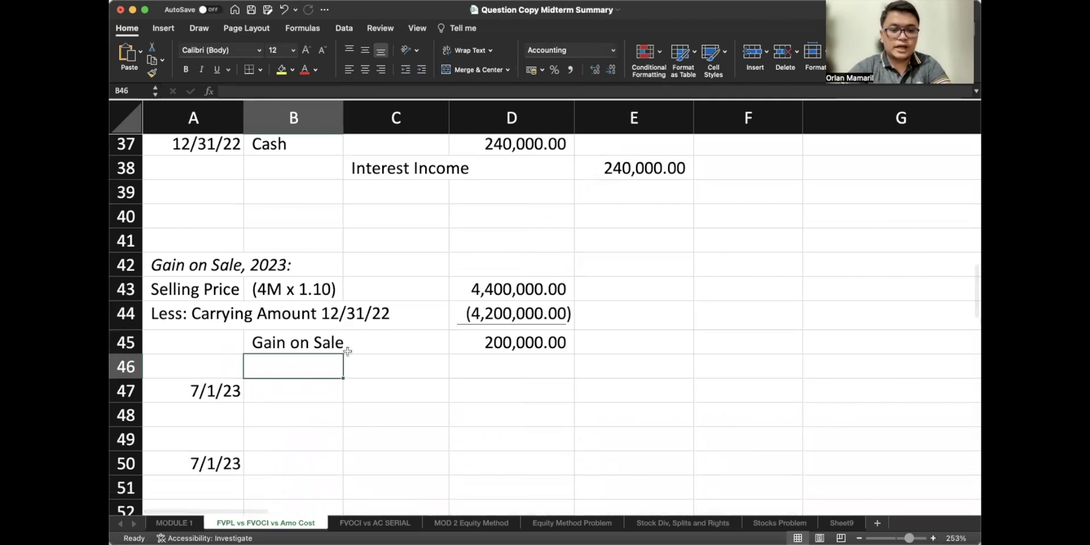
{"action": "left_click", "coordinate": [327, 389]}
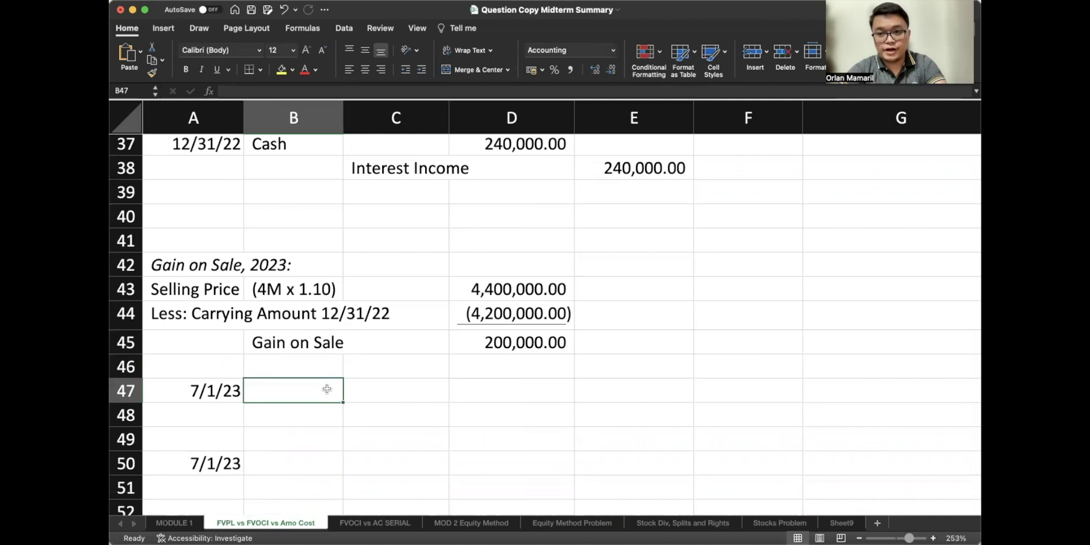
{"action": "type", "text": "Cash"}
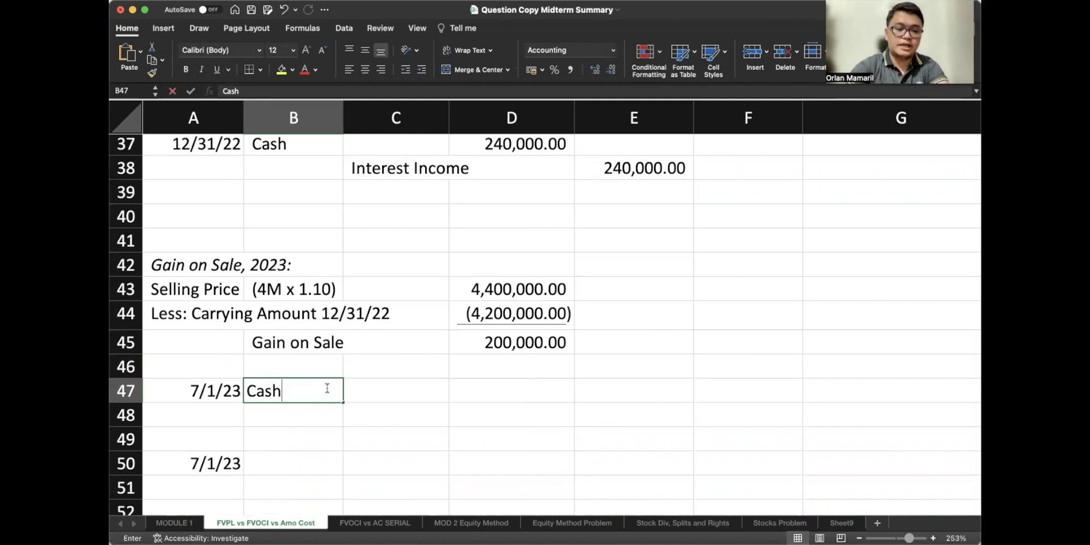
{"action": "key", "text": "Return"}
{"action": "key", "text": "Right"}
{"action": "type", "text": "In"}
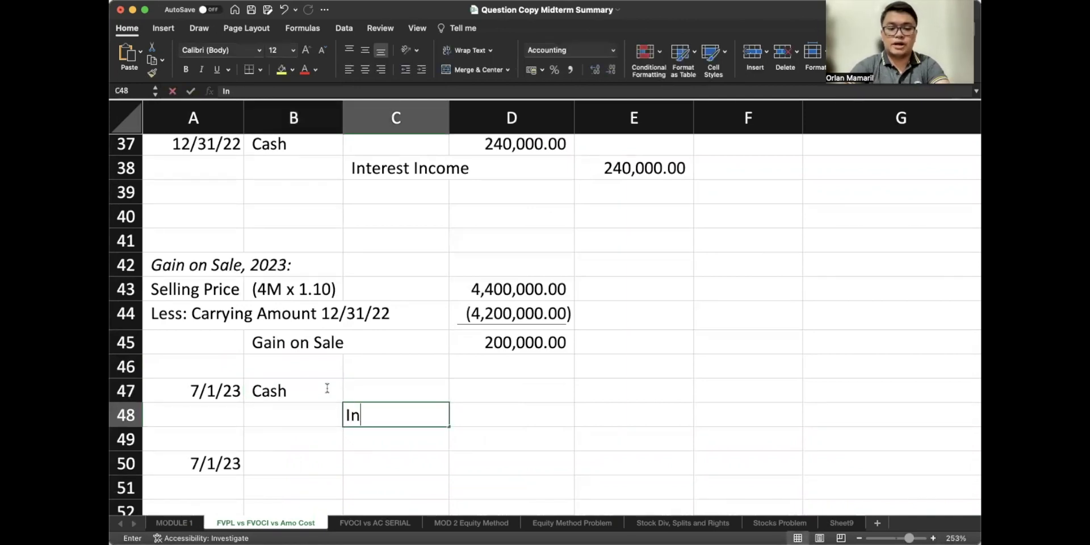
{"action": "type", "text": "terest Incom"}
{"action": "key", "text": "BackSpace"}
{"action": "type", "text": "ome"}
{"action": "key", "text": "Tab"}
Fill the interest entry amounts by linking the Cash debit in D47 to D37 and the Interest Income credit in E48 to D47.
{"action": "key", "text": "Up"}
{"action": "key", "text": "Right"}
{"action": "key", "text": "Left"}
{"action": "type", "text": "="}
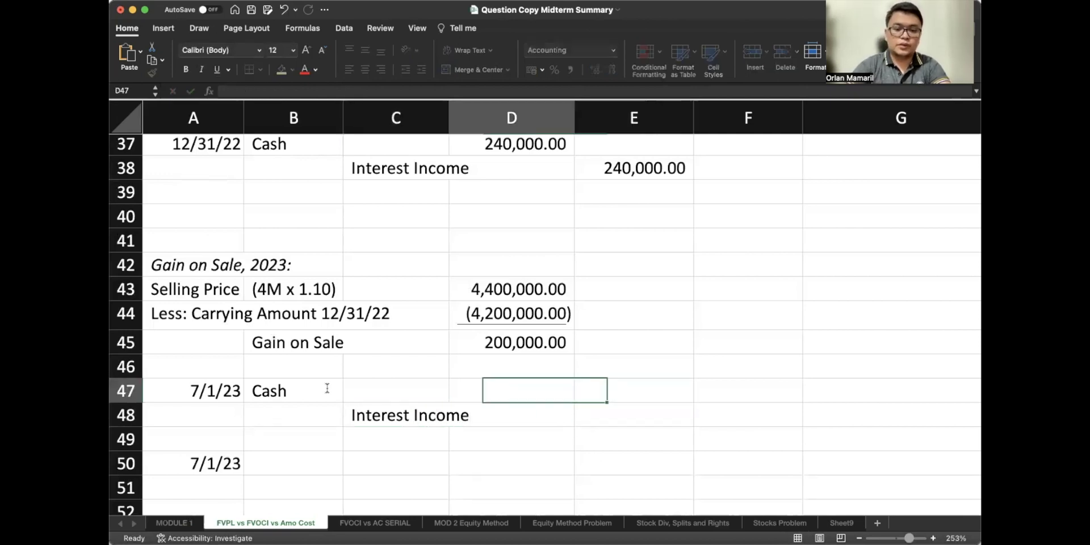
{"action": "left_click", "coordinate": [518, 145]}
{"action": "key", "text": "Return"}
{"action": "key", "text": "Right"}
{"action": "type", "text": "="}
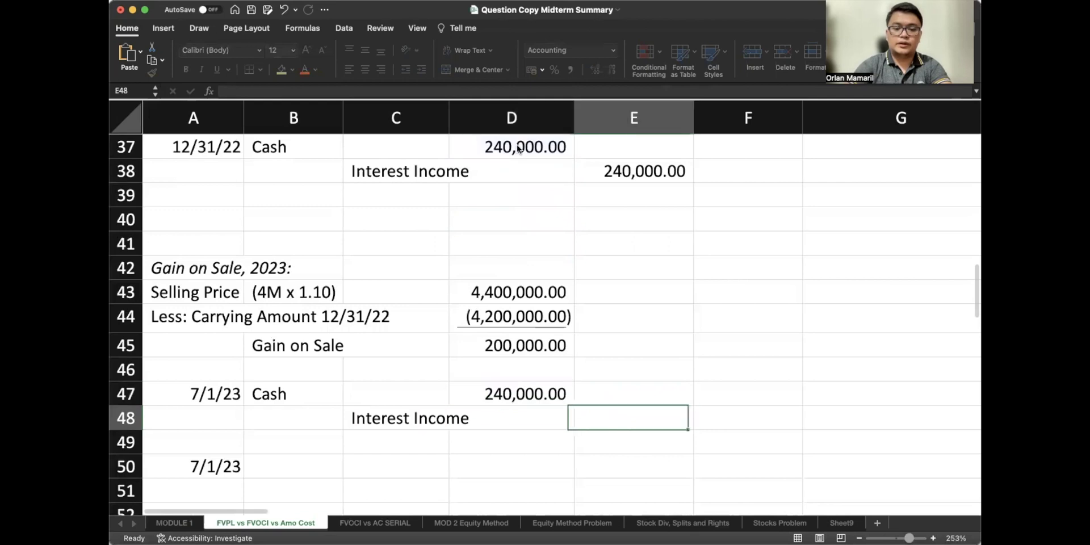
{"action": "key", "text": "Up"}
{"action": "key", "text": "Left"}
{"action": "key", "text": "Return"}
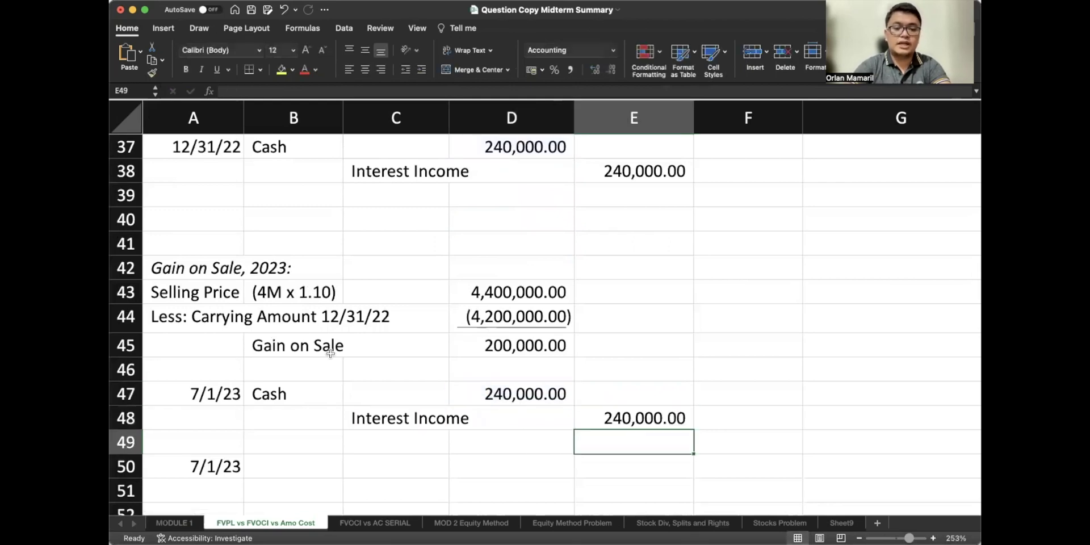
Record the Cash debit of the second 7/1/23 entry in row 50, linking D50 to the selling price in D43.
{"action": "scroll", "coordinate": [329, 347], "scroll_direction": "up", "scroll_amount": 10}
{"action": "scroll", "coordinate": [332, 353], "scroll_direction": "up", "scroll_amount": 3}
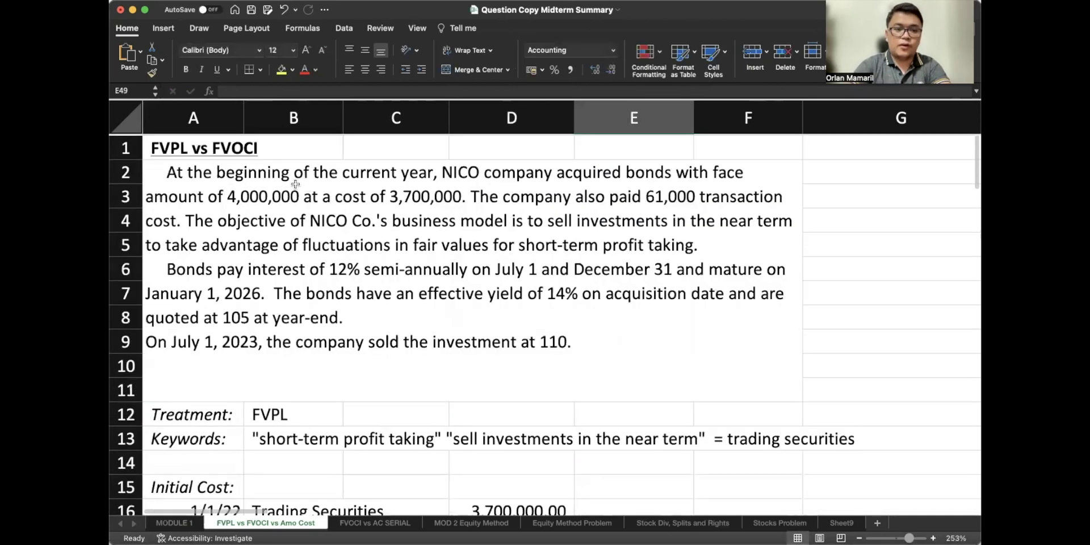
{"action": "left_click", "coordinate": [314, 189]}
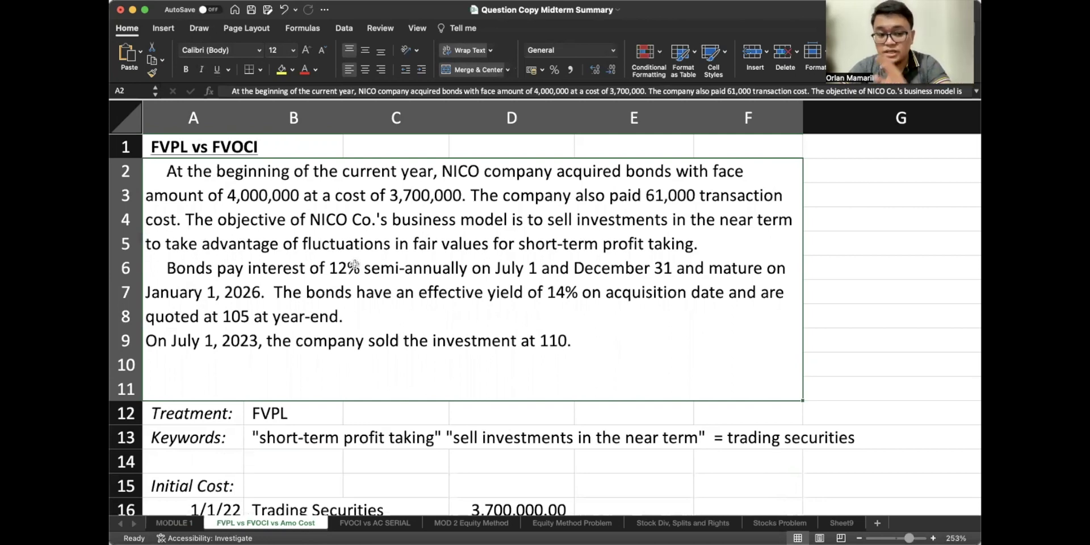
{"action": "scroll", "coordinate": [355, 265], "scroll_direction": "down", "scroll_amount": 10}
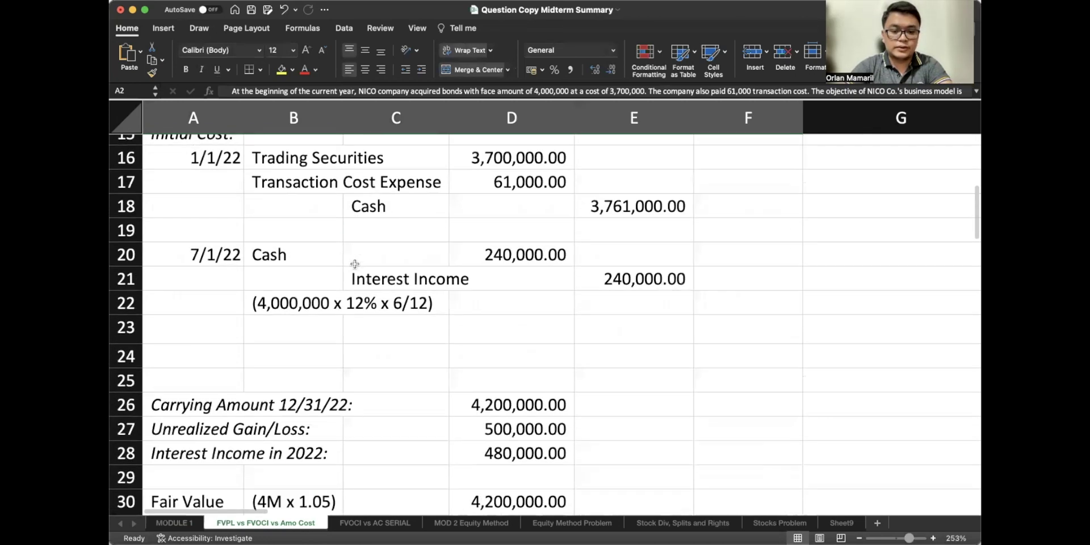
{"action": "scroll", "coordinate": [354, 264], "scroll_direction": "down", "scroll_amount": 8}
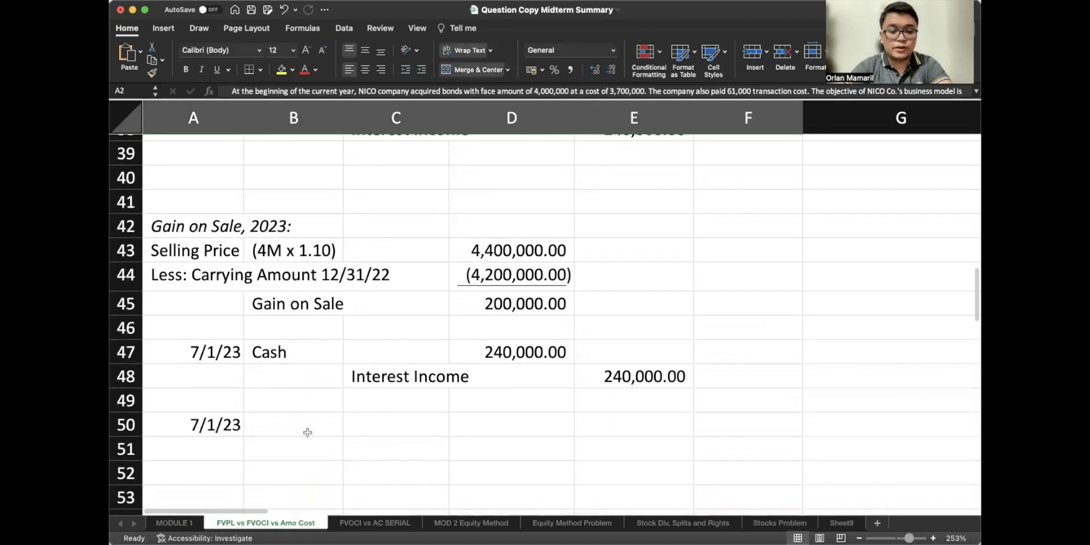
{"action": "left_click", "coordinate": [306, 431]}
{"action": "type", "text": "Cash"}
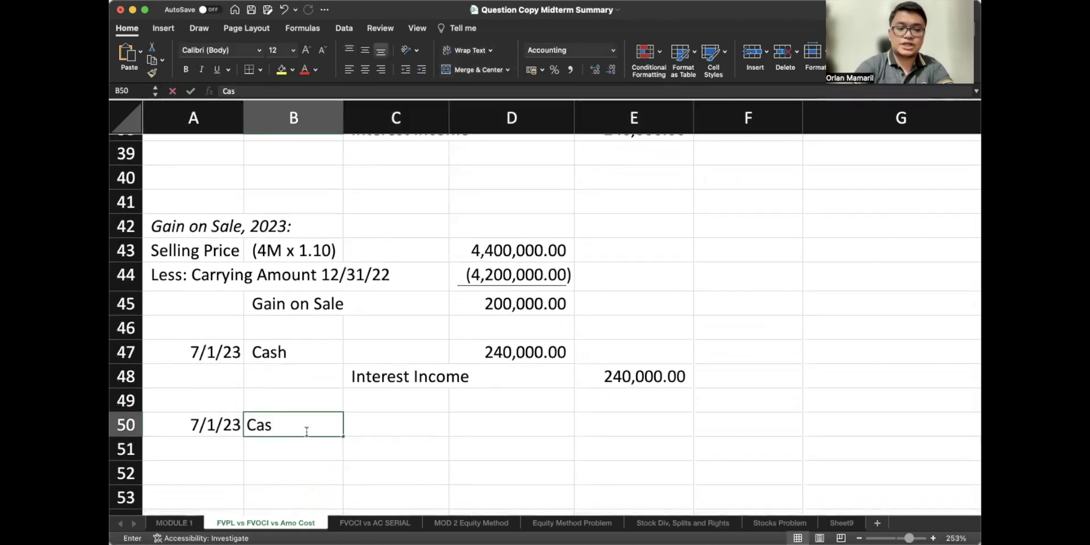
{"action": "key", "text": "Tab"}
{"action": "key", "text": "Tab"}
{"action": "type", "text": "="}
{"action": "left_click", "coordinate": [502, 256]}
{"action": "key", "text": "Return"}
Add a Trading Securities credit in row 52, with E52 as the carrying amount in D44 multiplied by -1.
{"action": "key", "text": "Right"}
{"action": "key", "text": "Down"}
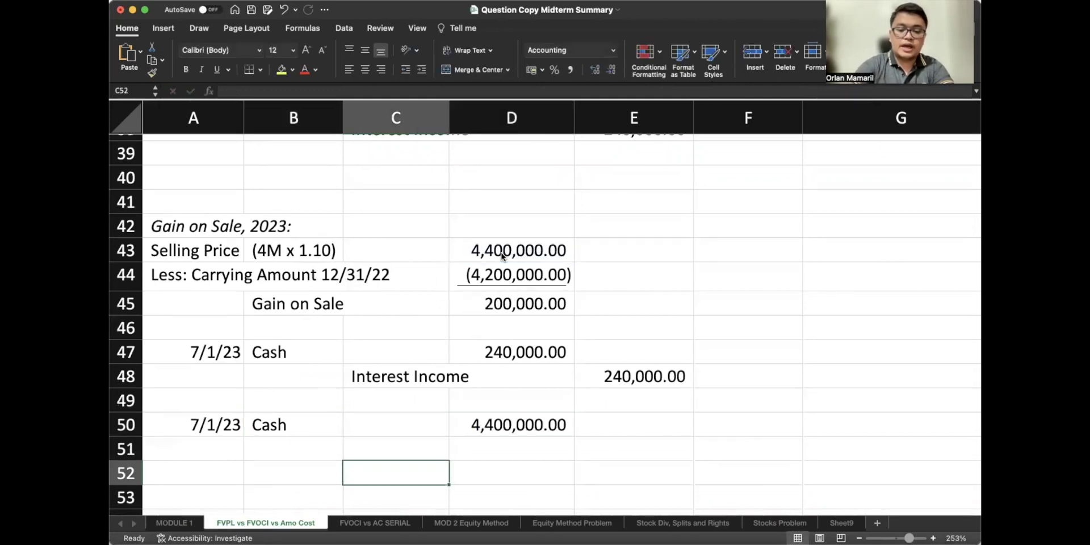
{"action": "type", "text": "Trading Se"}
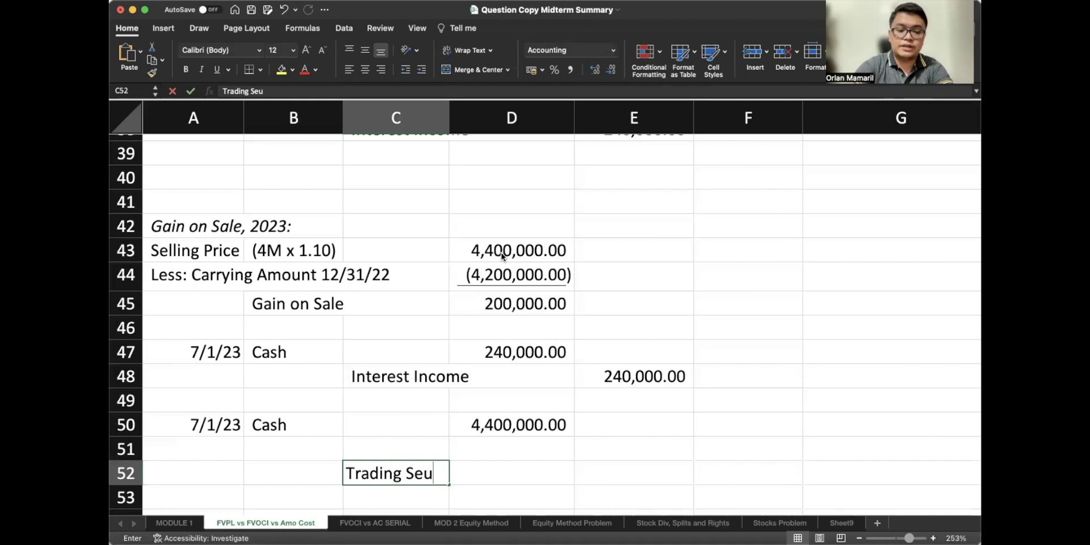
{"action": "type", "text": "curities"}
{"action": "key", "text": "Right"}
{"action": "key", "text": "Right"}
{"action": "type", "text": "="}
{"action": "left_click", "coordinate": [518, 264]}
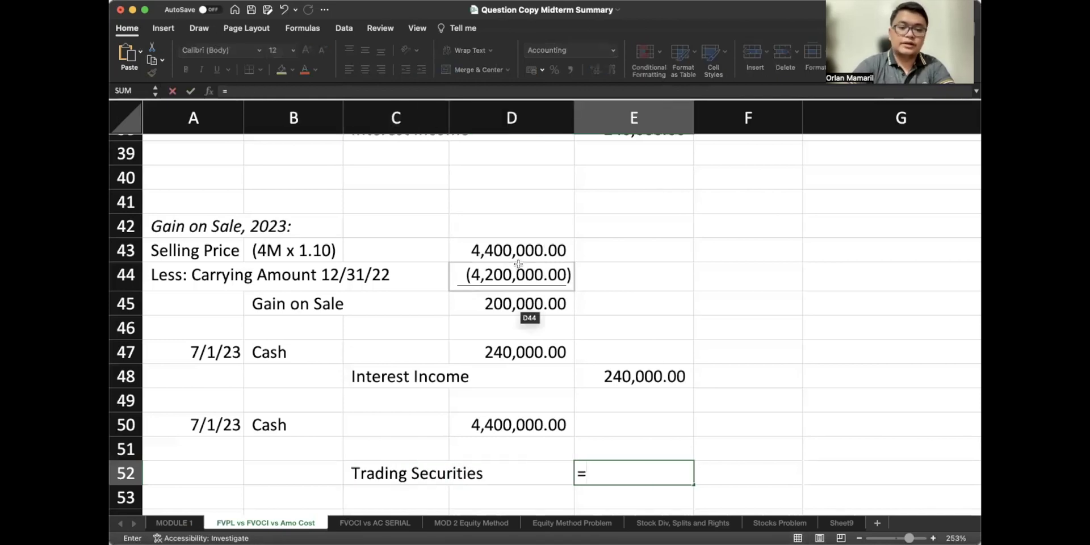
{"action": "type", "text": "*-1"}
{"action": "key", "text": "Return"}
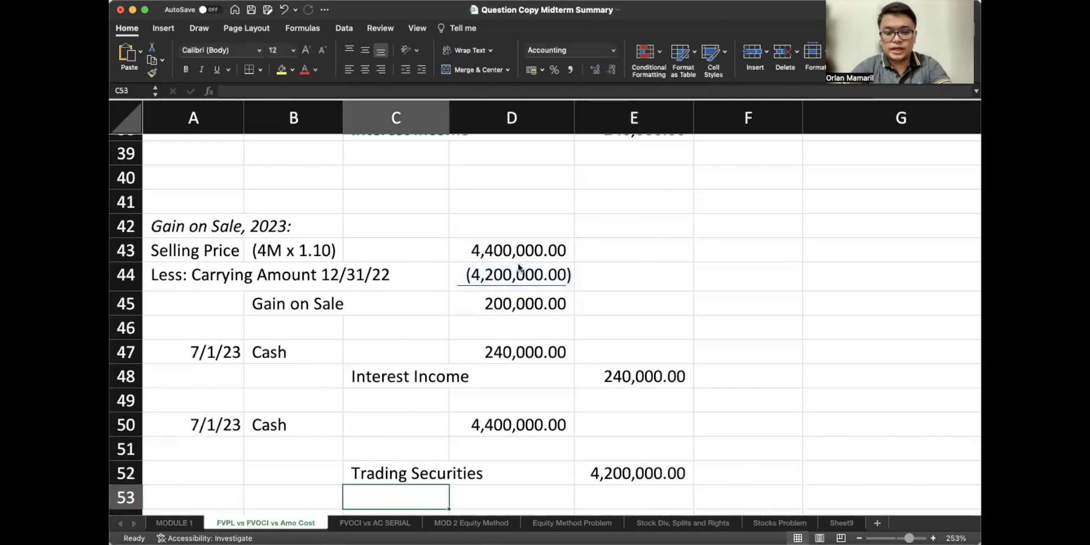
Add a Gain on sale credit in row 51, with E51 as the Cash debit in D50 minus the Trading Securities credit in E52.
{"action": "key", "text": "Up"}
{"action": "key", "text": "Up"}
{"action": "type", "text": "Gain on "}
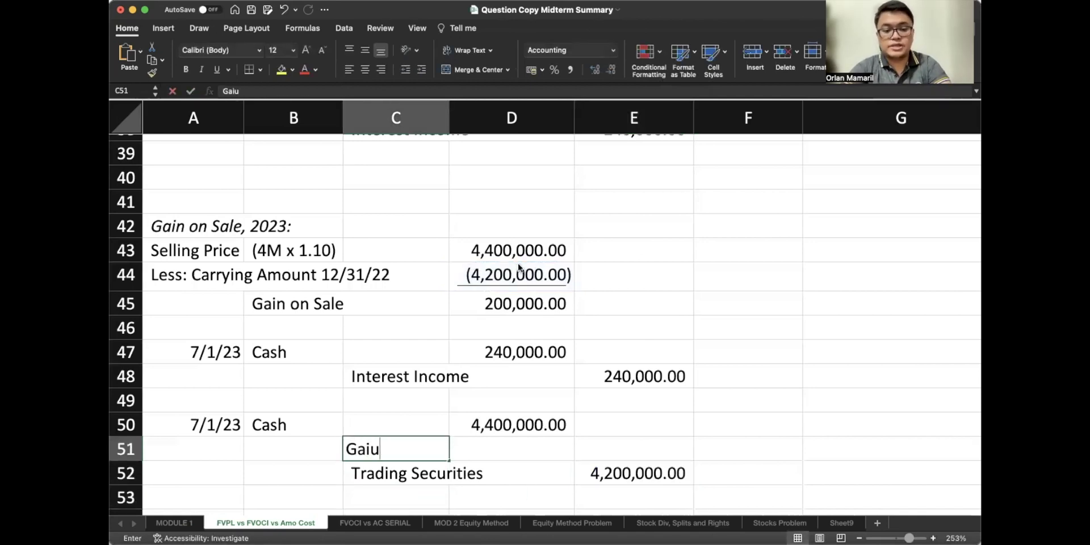
{"action": "type", "text": "sale"}
{"action": "key", "text": "Tab"}
{"action": "key", "text": "Tab"}
{"action": "type", "text": "="}
{"action": "key", "text": "Left"}
{"action": "key", "text": "Up"}
{"action": "type", "text": "-"}
{"action": "key", "text": "Down"}
{"action": "key", "text": "Return"}
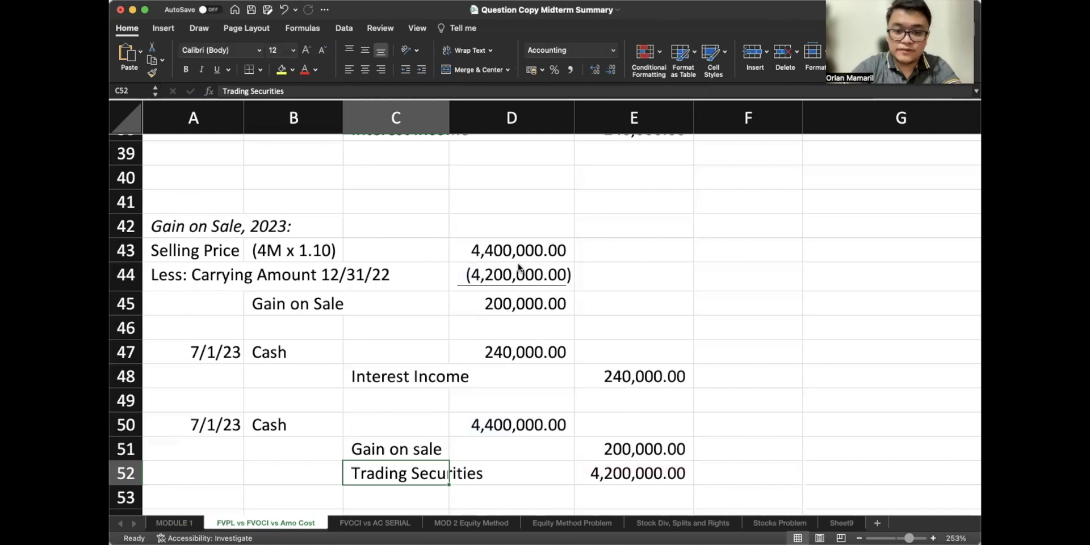
{"action": "left_click", "coordinate": [676, 279]}
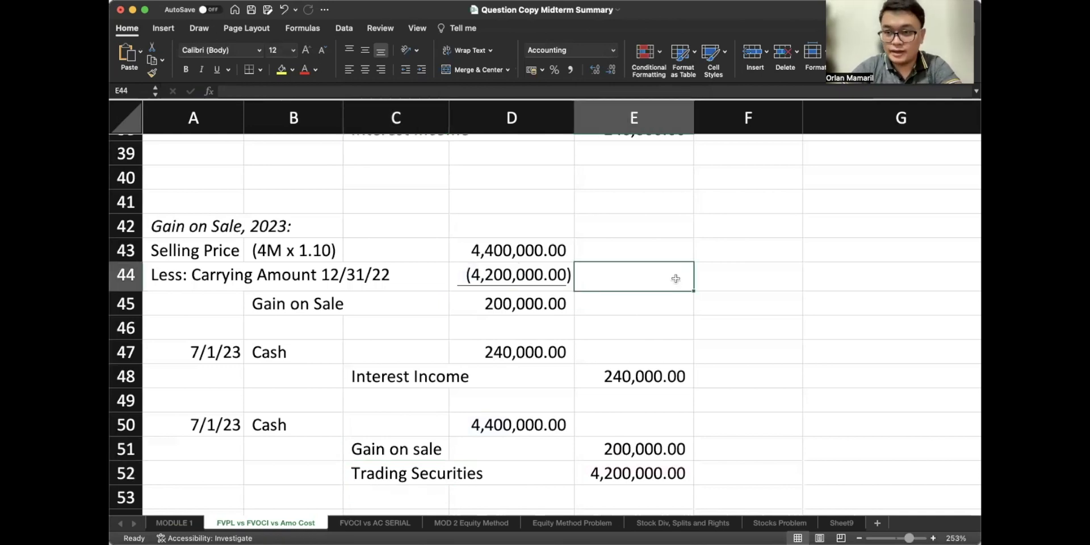